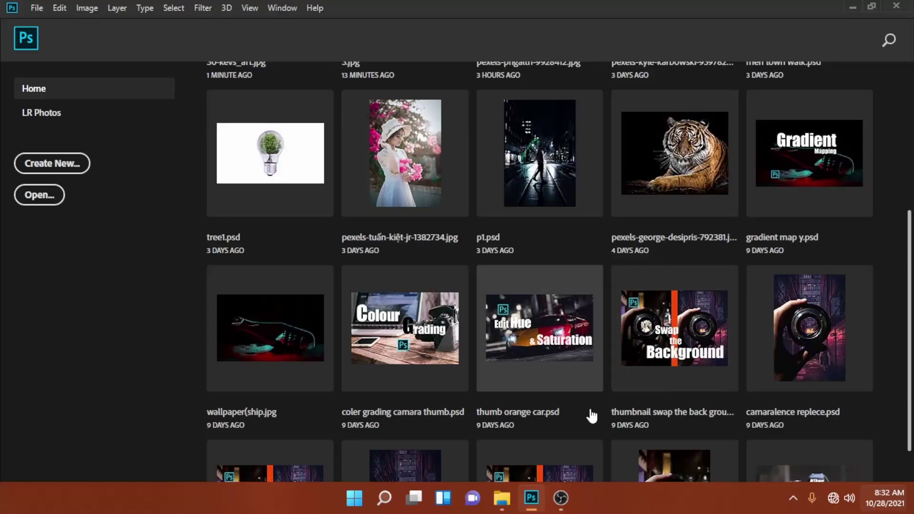
# - Open the pencil skull drawing in Photoshop and duplicate it onto Layer 1
pyautogui.click(501, 505)
pyautogui.moveTo(467, 281); pyautogui.dragTo(114, 327)
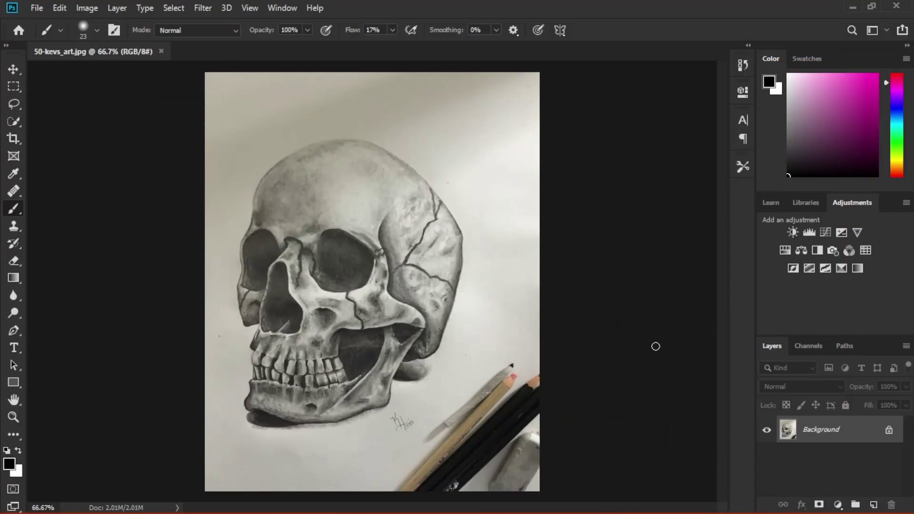
pyautogui.hotkey('ctrl', 'j')
# - Add a very dark navy Solid Color fill layer and move it beneath the drawing
pyautogui.click(837, 504)
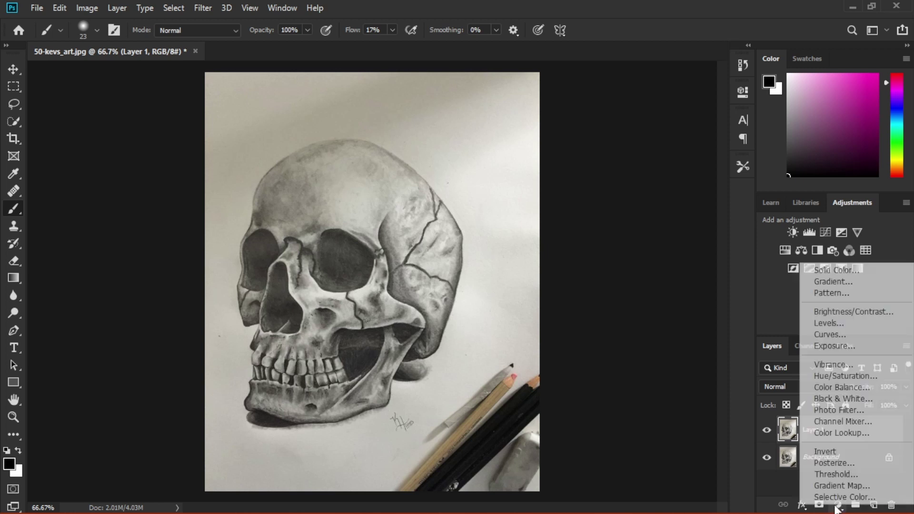
pyautogui.click(814, 268)
pyautogui.click(698, 189)
pyautogui.click(674, 282)
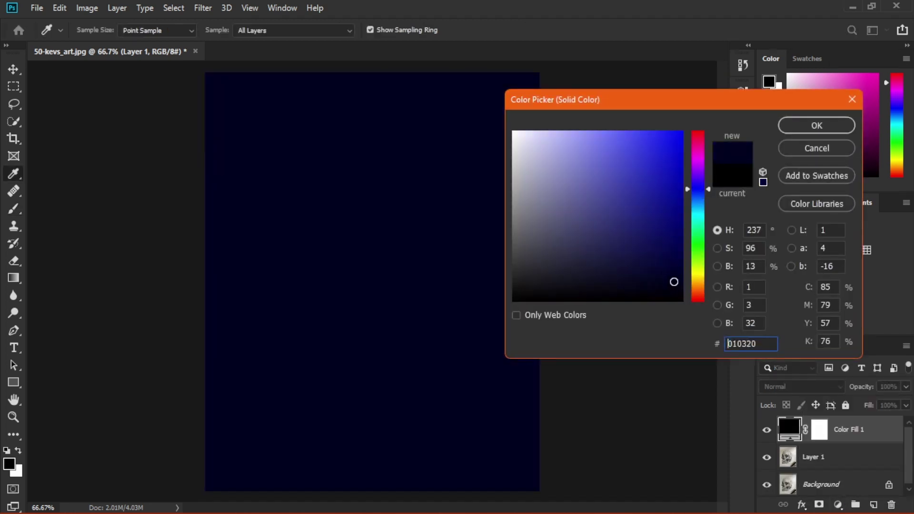
pyautogui.click(816, 125)
pyautogui.press('b')
pyautogui.moveTo(848, 429); pyautogui.dragTo(835, 471)
# - Add an empty Layer 2, fade Layer 1 to about 12% opacity, and reselect Layer 2
pyautogui.click(873, 504)
pyautogui.click(835, 456)
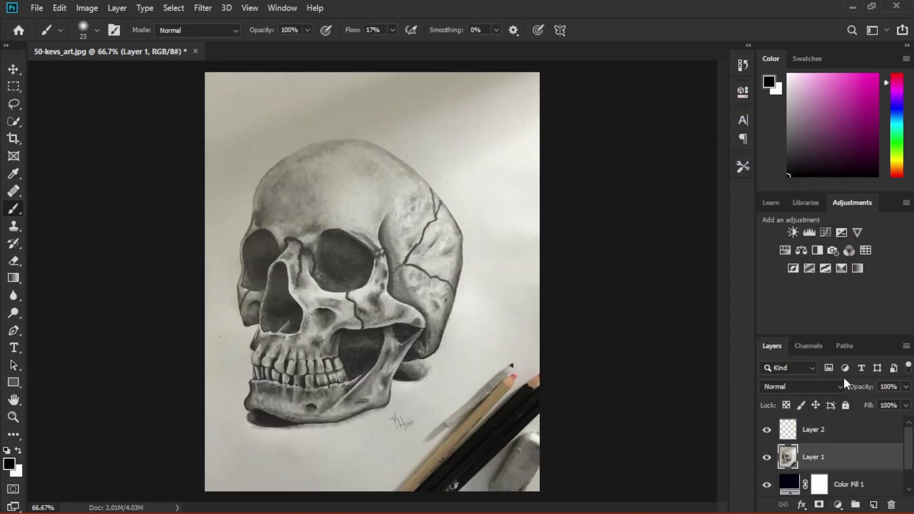
pyautogui.moveTo(852, 389); pyautogui.dragTo(814, 428)
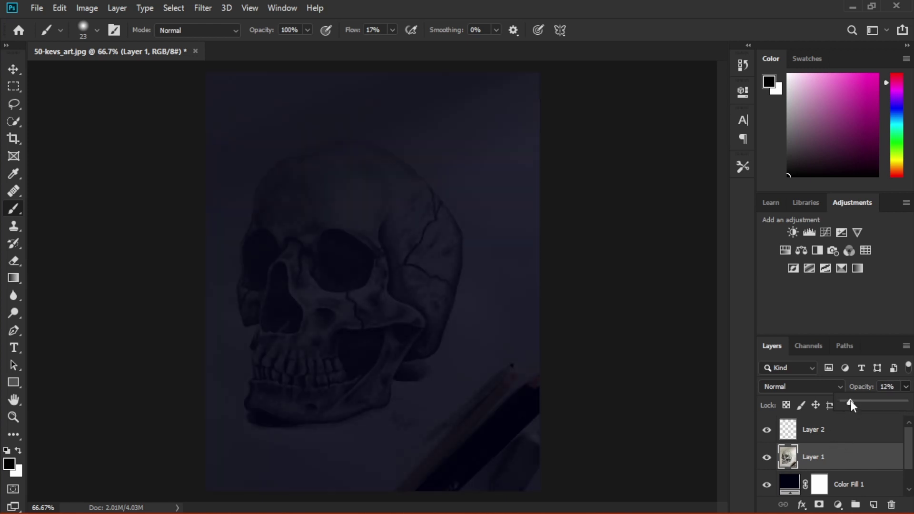
pyautogui.click(811, 434)
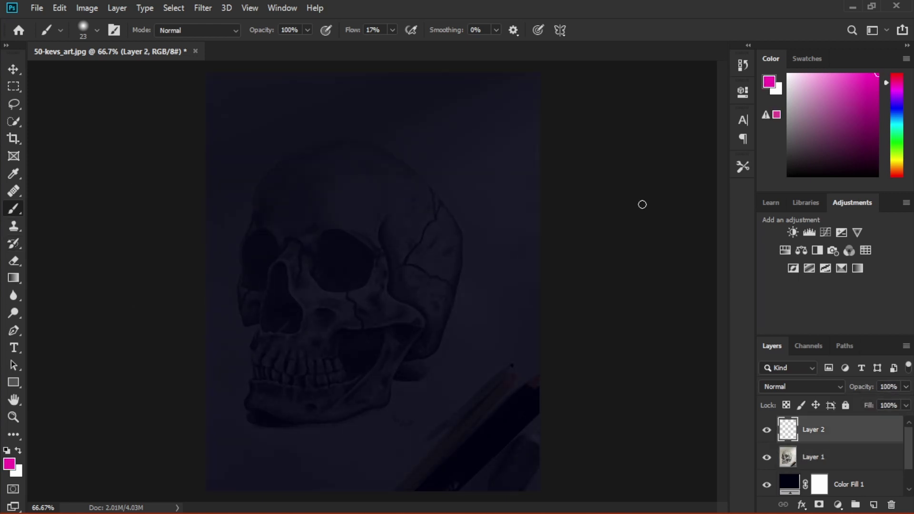
# - With a 20 px soft brush, paint a broad magenta glow over the upper-left forehead
pyautogui.scroll(3, 381, 259)
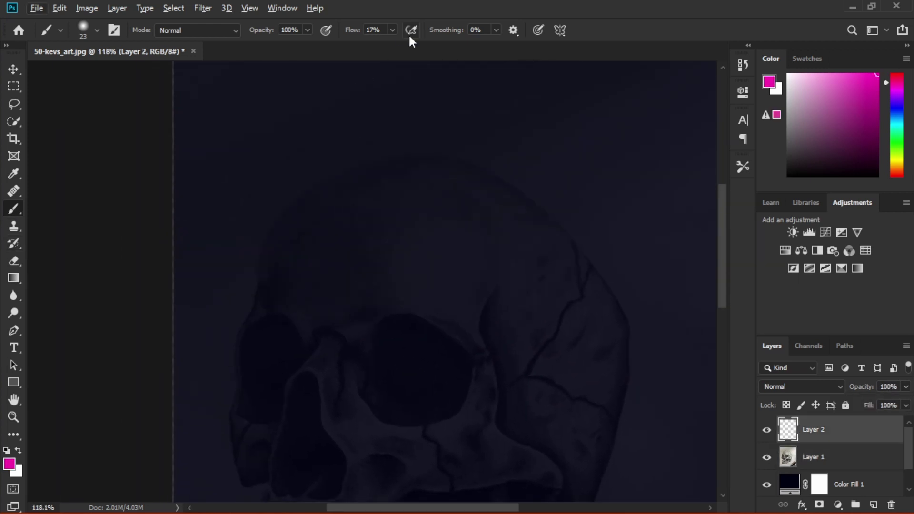
pyautogui.write('20')
pyautogui.press('Return')
pyautogui.moveTo(279, 286)
pyautogui.mouseDown()
pyautogui.moveTo(284, 230)
pyautogui.moveTo(371, 188)
pyautogui.mouseUp()
pyautogui.moveTo(387, 48); pyautogui.dragTo(384, 48)
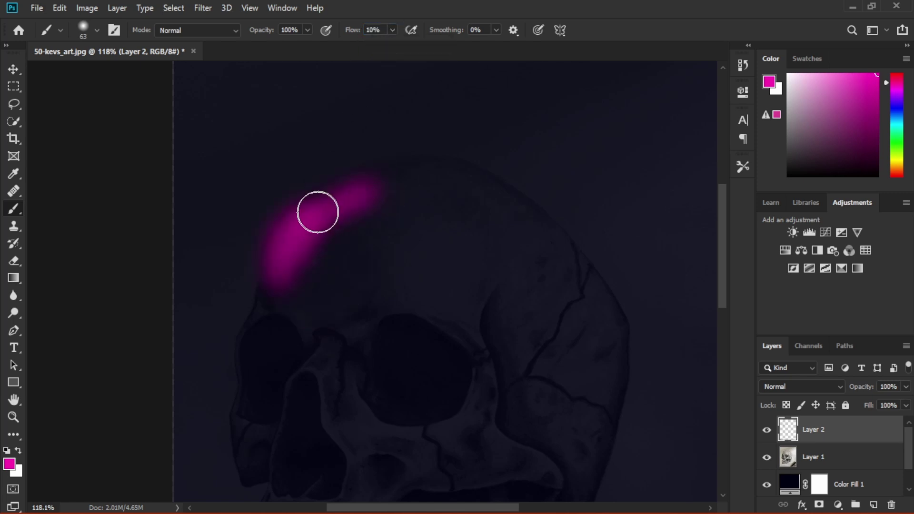
pyautogui.moveTo(316, 210); pyautogui.dragTo(392, 228)
pyautogui.scroll(-2, 392, 228)
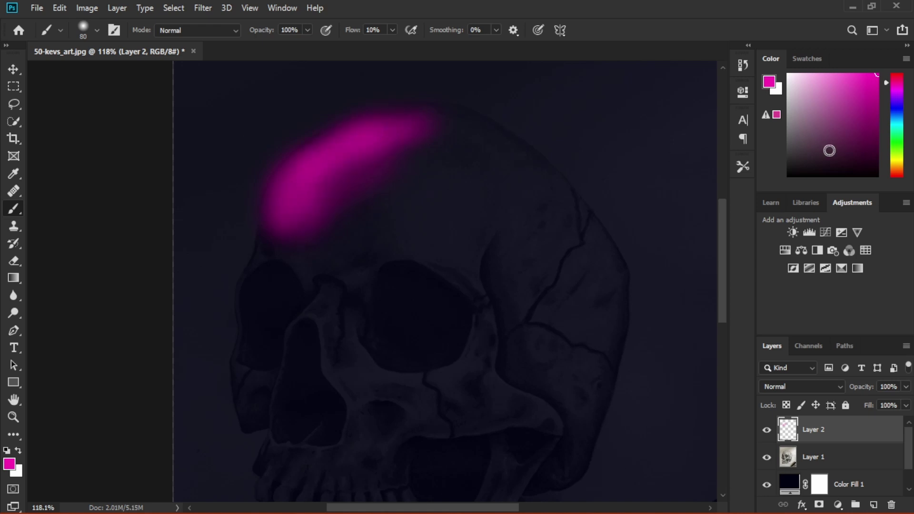
# - Switch the paint colour to black and darken the left eye socket
pyautogui.press('d')
pyautogui.moveTo(438, 321)
pyautogui.mouseDown()
pyautogui.moveTo(413, 357)
pyautogui.moveTo(392, 359)
pyautogui.mouseUp()
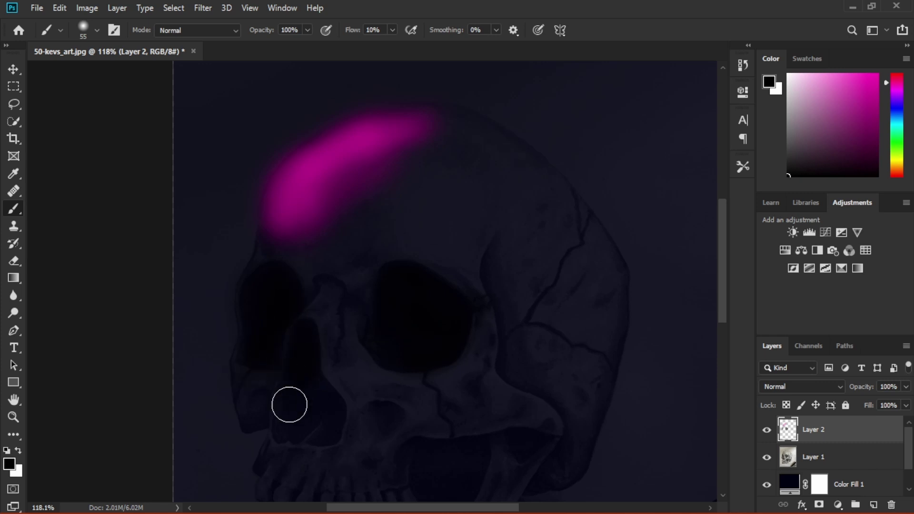
pyautogui.scroll(-3, 424, 378)
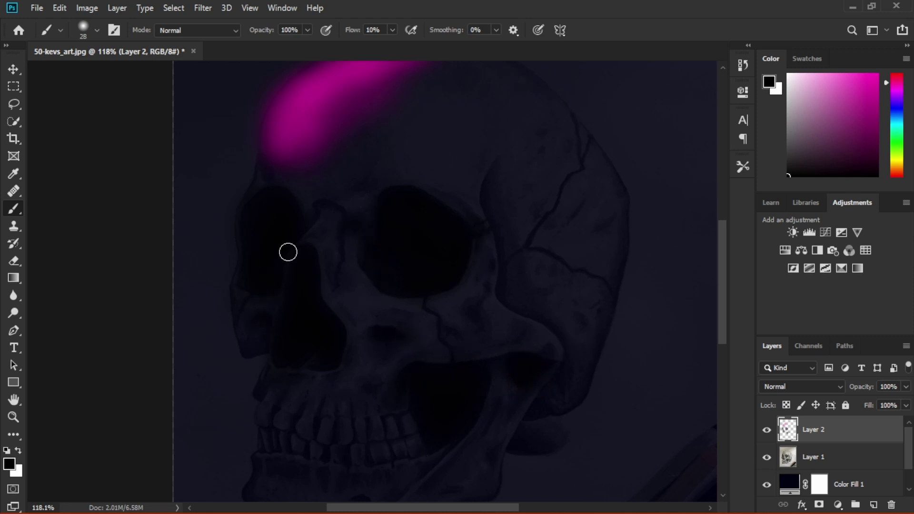
pyautogui.scroll(3, 532, 243)
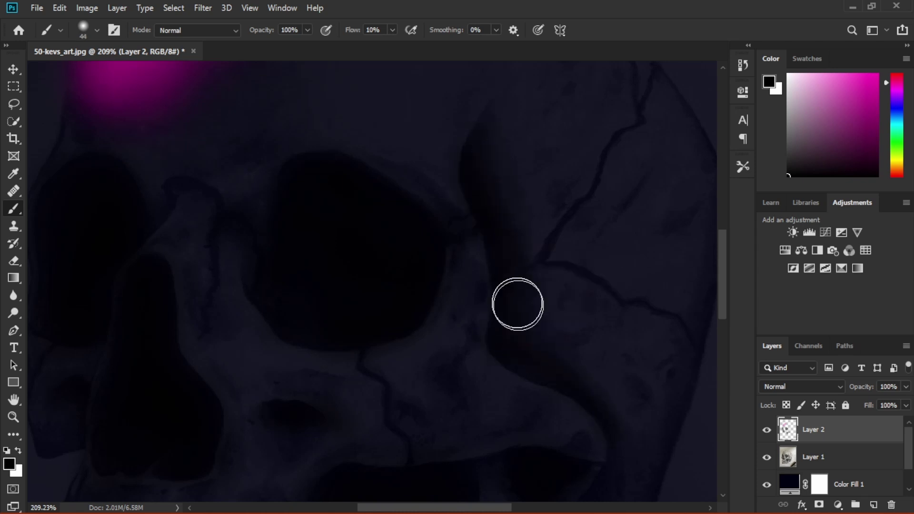
# - Zoom in and lower the brush flow to 31% for finer strokes
pyautogui.scroll(1, 509, 230)
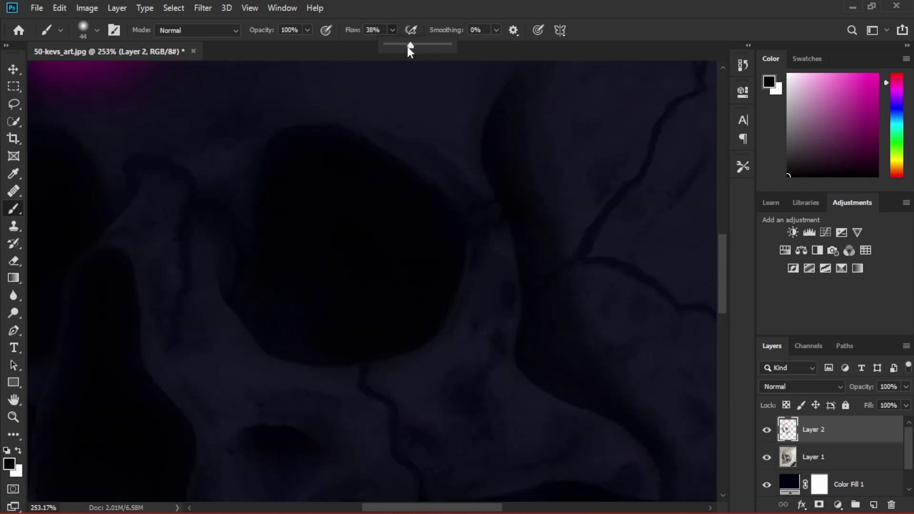
pyautogui.moveTo(409, 46); pyautogui.dragTo(405, 46)
pyautogui.scroll(-2, 405, 280)
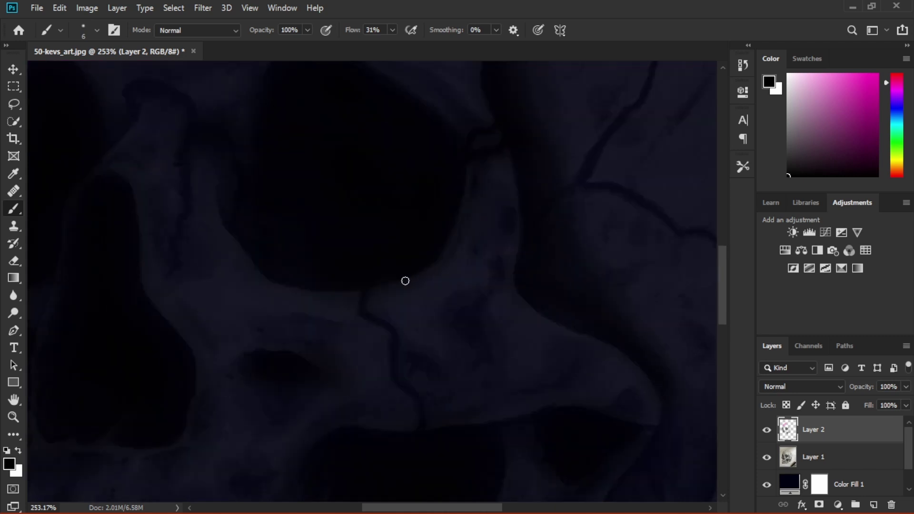
pyautogui.scroll(1, 243, 316)
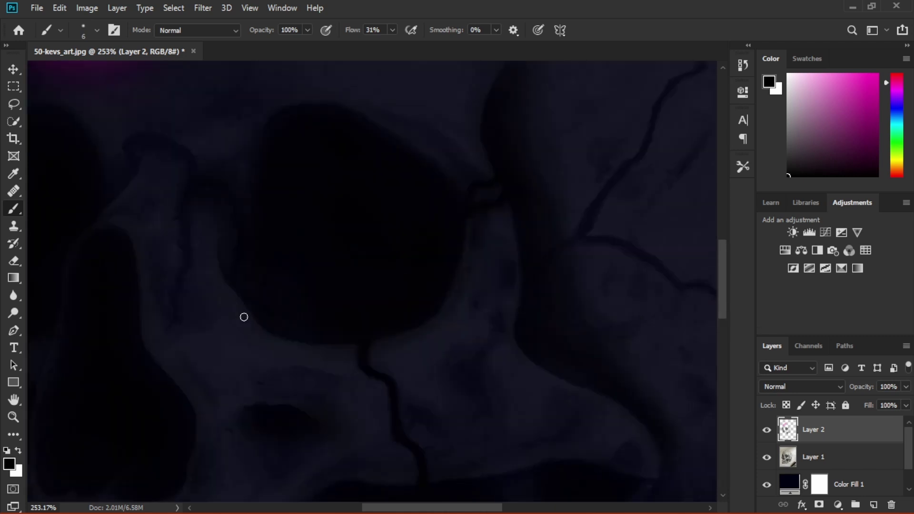
pyautogui.scroll(1, 569, 288)
pyautogui.scroll(1, 628, 240)
pyautogui.scroll(1, 640, 276)
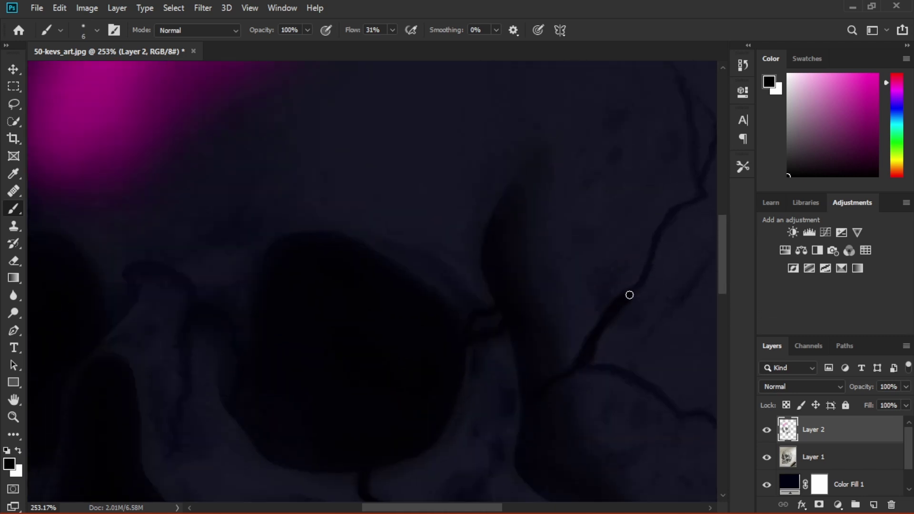
# - Shade the eye sockets and nose cavity a deeper black while panning around the skull
pyautogui.moveTo(672, 234); pyautogui.dragTo(520, 363)
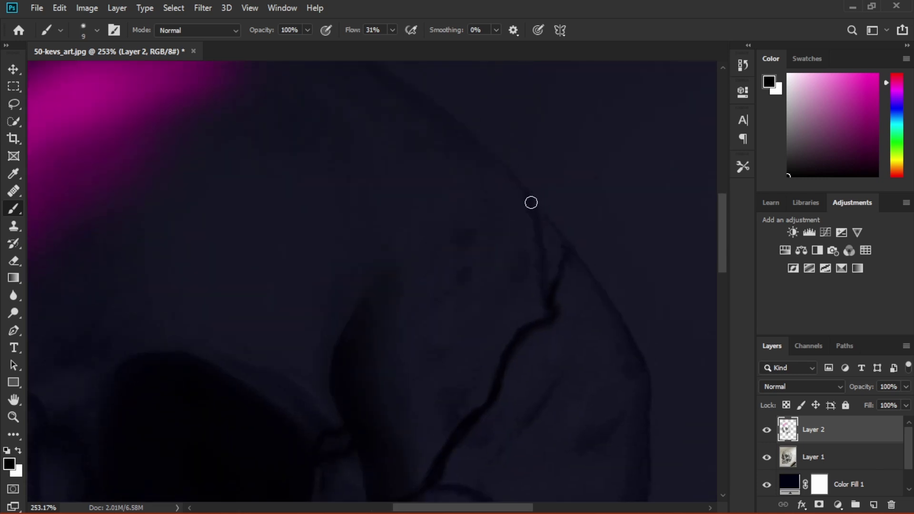
pyautogui.scroll(-1, 552, 295)
pyautogui.scroll(-1, 565, 321)
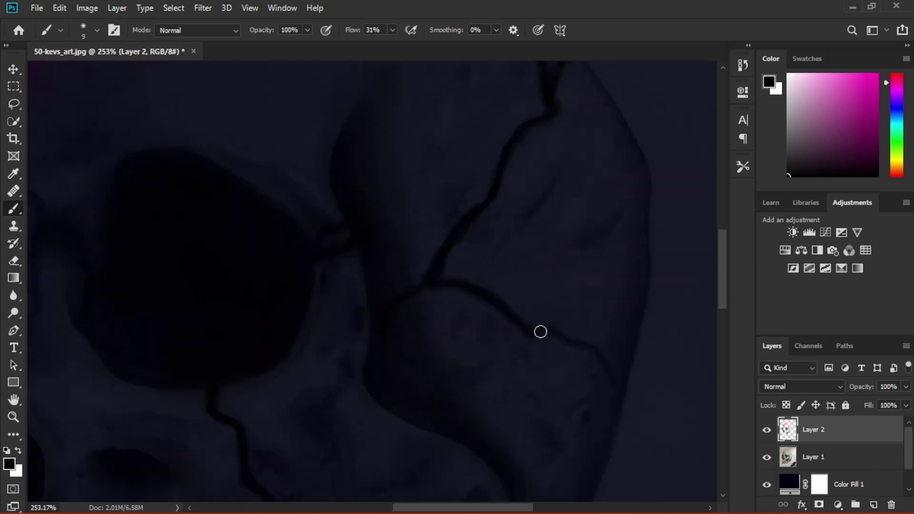
pyautogui.scroll(-1, 547, 369)
pyautogui.scroll(-1, 390, 364)
pyautogui.scroll(1, 328, 381)
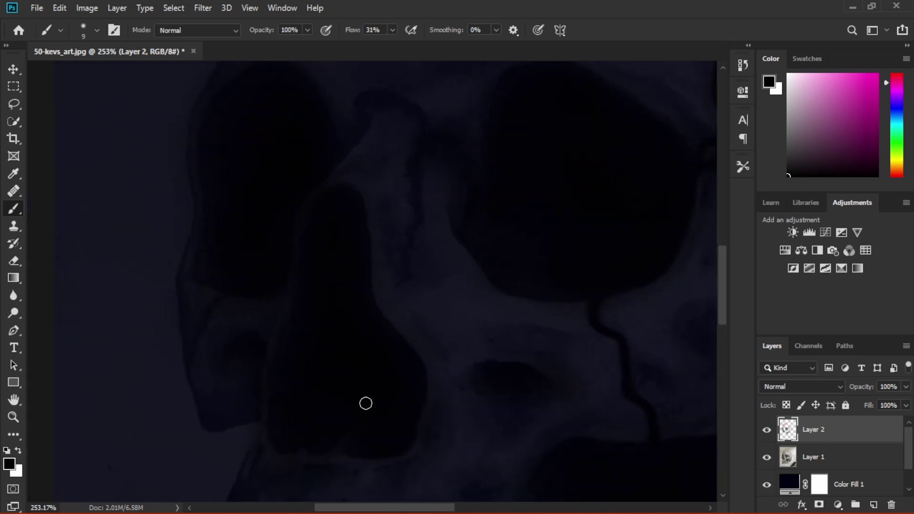
pyautogui.hscroll(-2, 395, 352)
pyautogui.scroll(1, 428, 304)
# - Add Layer 3 and paint a thin green crack between the eye sockets
pyautogui.click(874, 505)
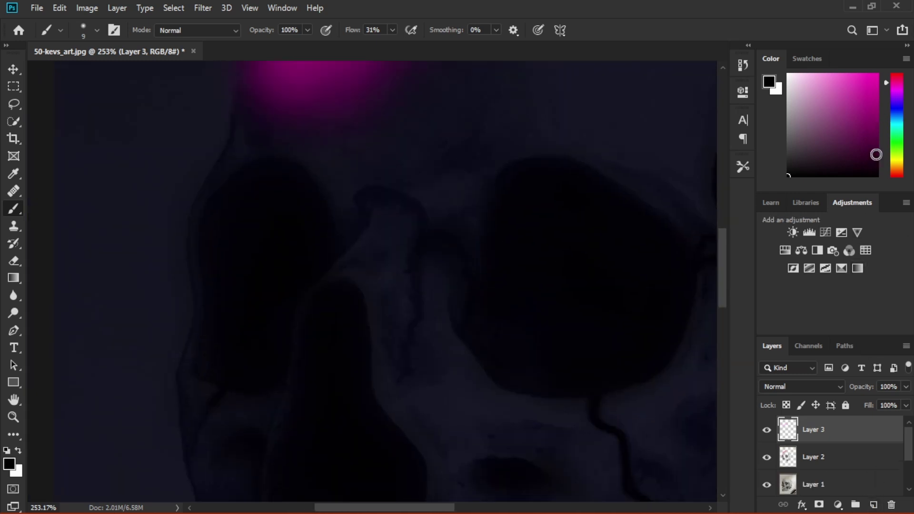
pyautogui.press('[')
pyautogui.press('[')
pyautogui.press('[')
pyautogui.moveTo(428, 236)
pyautogui.mouseDown()
pyautogui.moveTo(459, 247)
pyautogui.moveTo(450, 248)
pyautogui.moveTo(469, 302)
pyautogui.mouseUp()
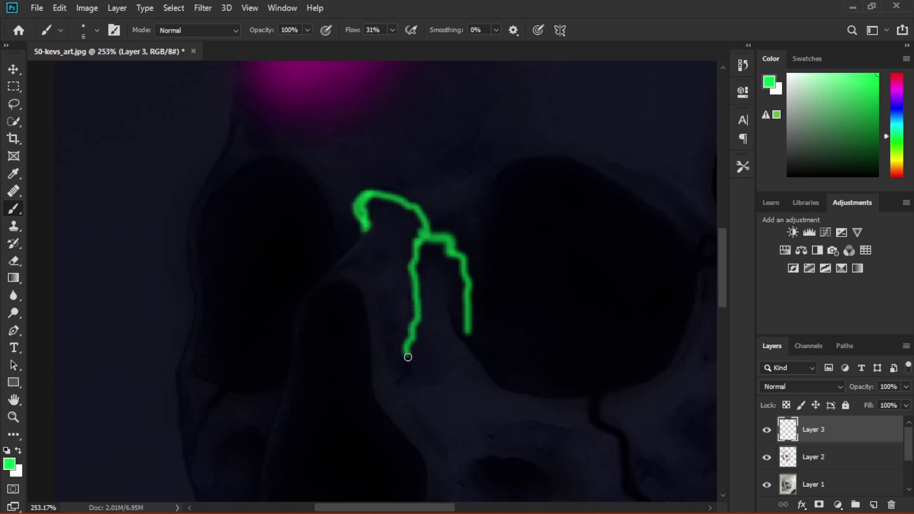
pyautogui.scroll(-3, 528, 351)
pyautogui.scroll(2, 516, 323)
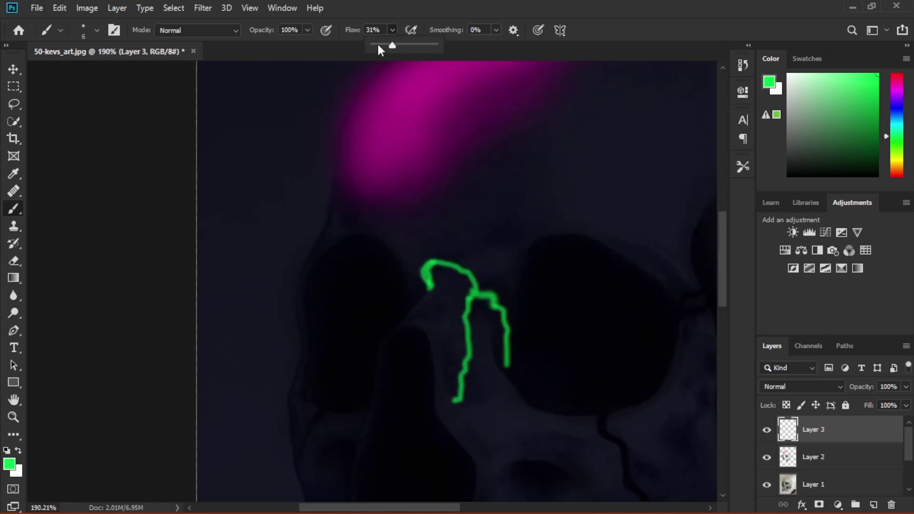
# - Brighten and thicken the green crack lines down the nose bridge and across the cheekbones
pyautogui.press(']')
pyautogui.press(']')
pyautogui.press(']')
pyautogui.moveTo(467, 312); pyautogui.dragTo(459, 400)
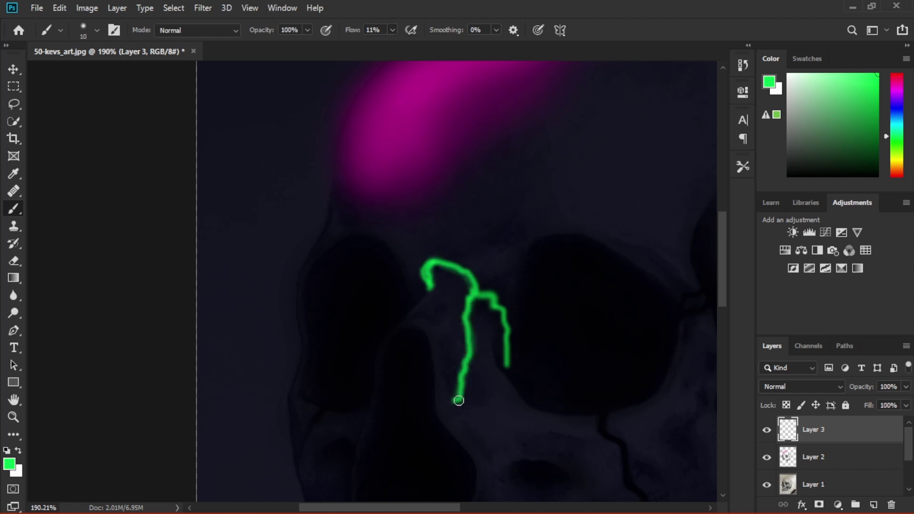
pyautogui.scroll(-3, 546, 418)
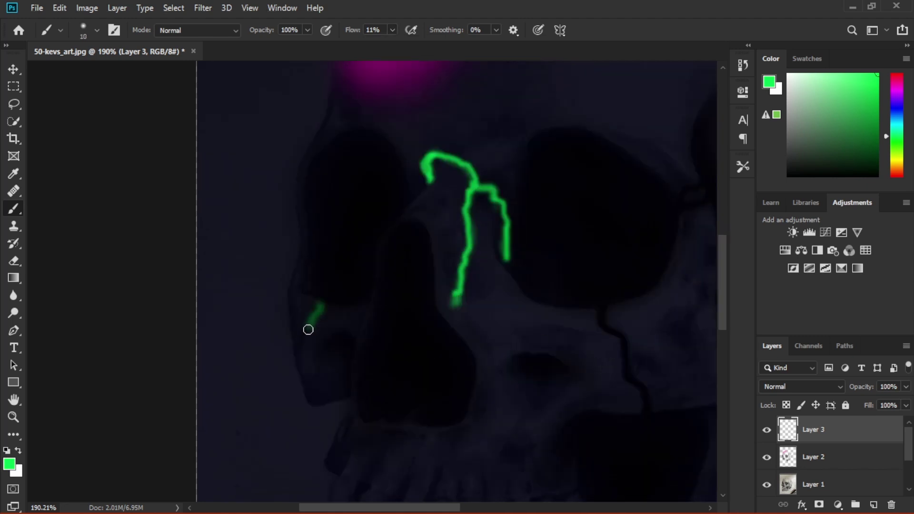
pyautogui.scroll(-3, 581, 383)
pyautogui.moveTo(309, 230); pyautogui.dragTo(301, 263)
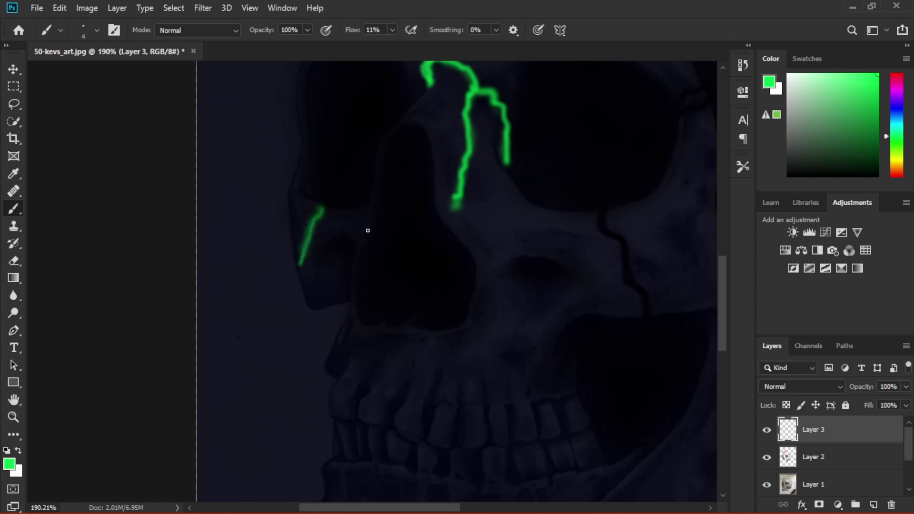
pyautogui.scroll(-5, 575, 276)
pyautogui.scroll(7, 504, 234)
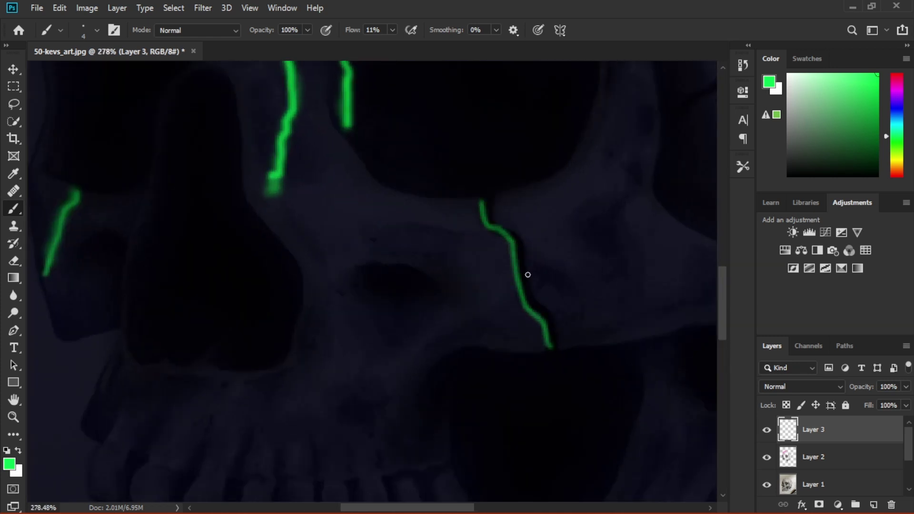
pyautogui.moveTo(483, 201); pyautogui.dragTo(549, 350)
pyautogui.press(']')
pyautogui.press(']')
pyautogui.press(']')
pyautogui.scroll(-1, 529, 244)
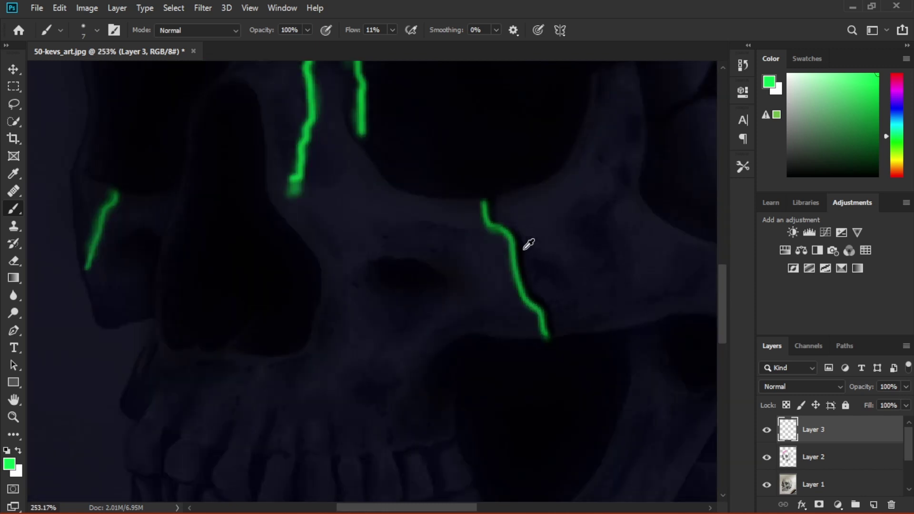
pyautogui.scroll(-5, 528, 244)
# - Erase the magenta stroke from the forehead on its own layer
pyautogui.keyDown('alt'); pyautogui.click(377, 180); pyautogui.keyUp('alt')
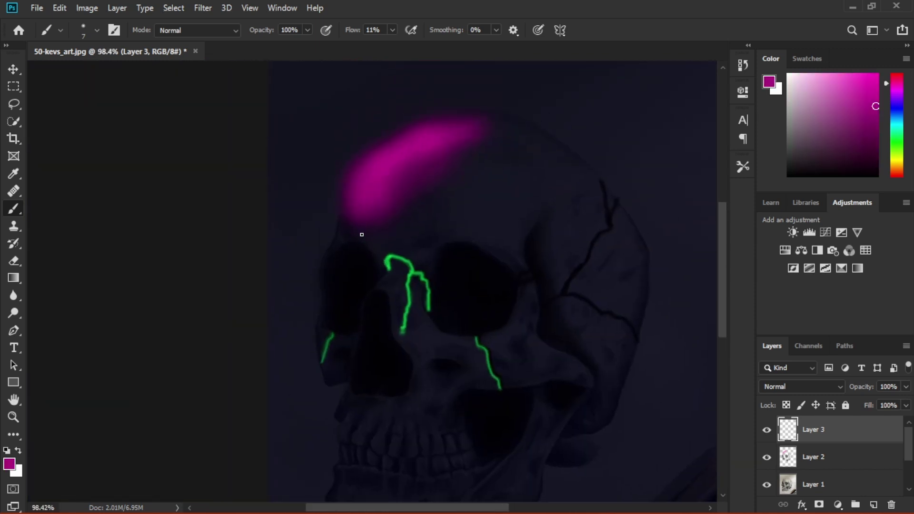
pyautogui.scroll(3, 379, 215)
pyautogui.hotkey('alt', '[')
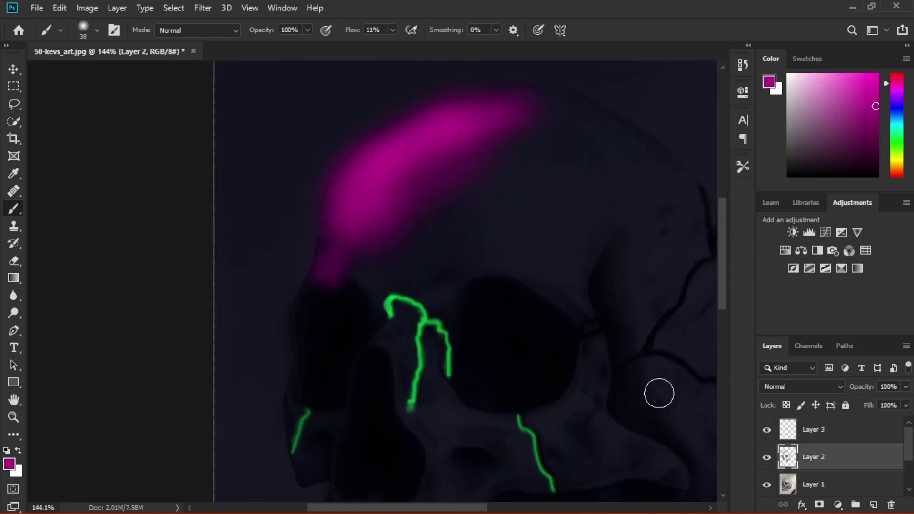
pyautogui.press('e')
pyautogui.press(']')
pyautogui.press(']')
pyautogui.press(']')
pyautogui.moveTo(343, 122)
pyautogui.mouseDown()
pyautogui.moveTo(366, 180)
pyautogui.moveTo(363, 249)
pyautogui.moveTo(328, 257)
pyautogui.mouseUp()
# - Back on the glow layer, paint thin red lines along the left eye socket and cheek
pyautogui.click(842, 434)
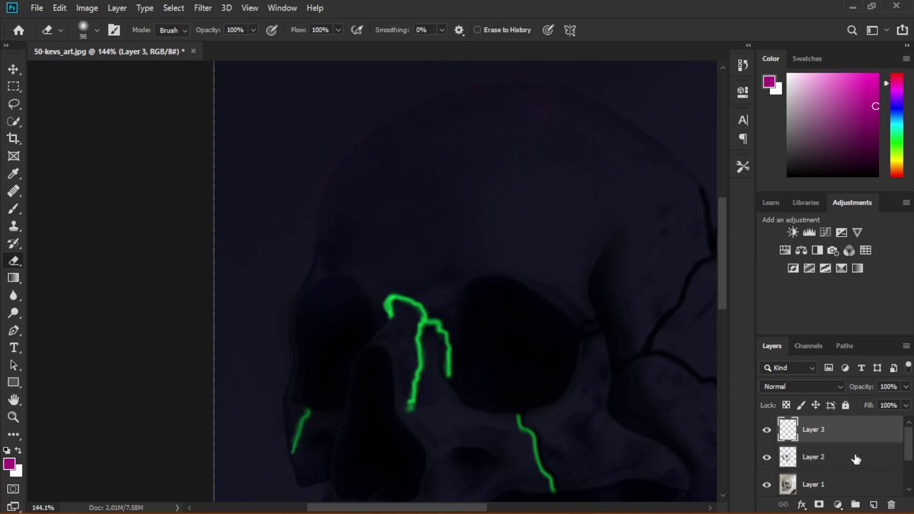
pyautogui.moveTo(897, 79); pyautogui.dragTo(897, 73)
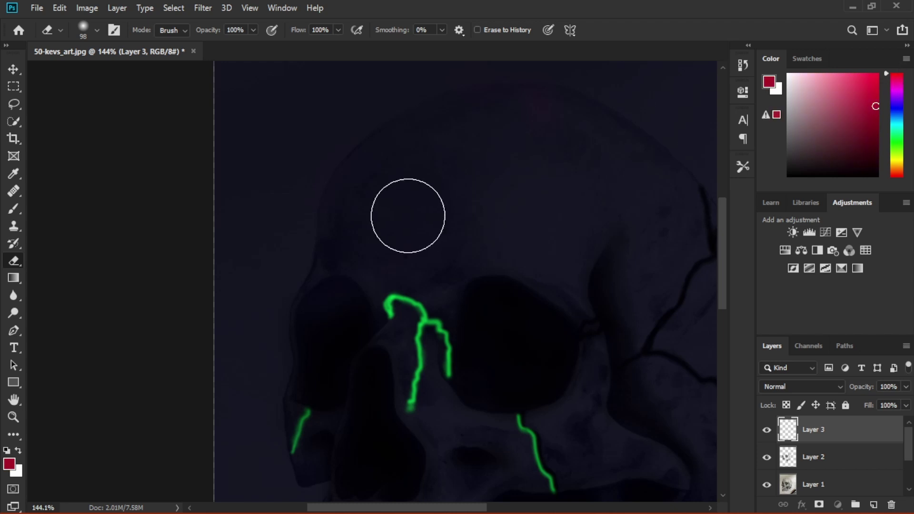
pyautogui.press('b')
pyautogui.scroll(3, 388, 391)
pyautogui.press('[')
pyautogui.press('[')
pyautogui.press('[')
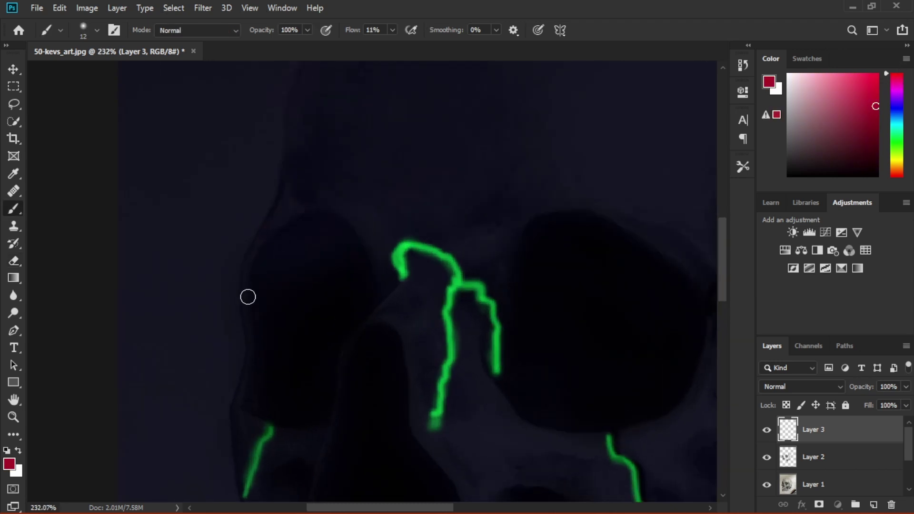
pyautogui.moveTo(264, 235); pyautogui.dragTo(287, 185)
pyautogui.rightClick(293, 207)
pyautogui.press('[')
pyautogui.moveTo(242, 299); pyautogui.dragTo(253, 343)
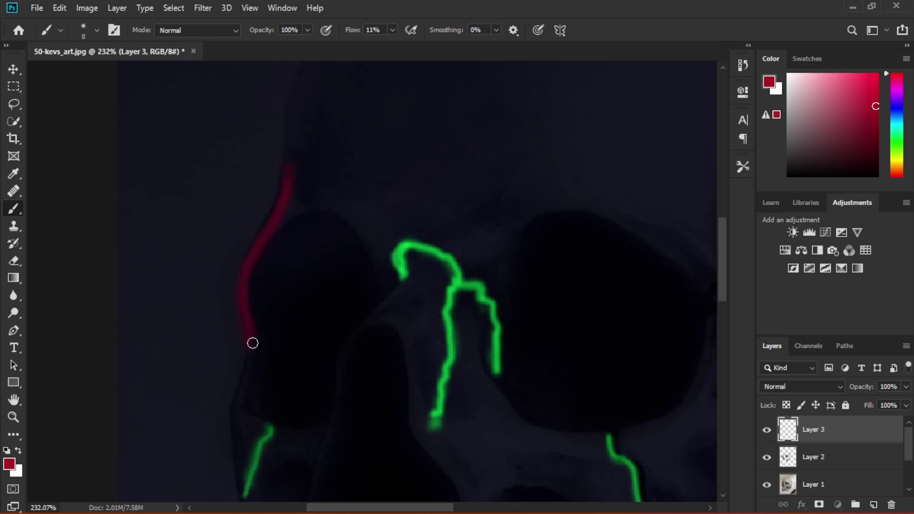
# - Add a larger red glow over the eye socket toward the nose
pyautogui.scroll(-3, 247, 318)
pyautogui.press(']')
pyautogui.press(']')
pyautogui.press(']')
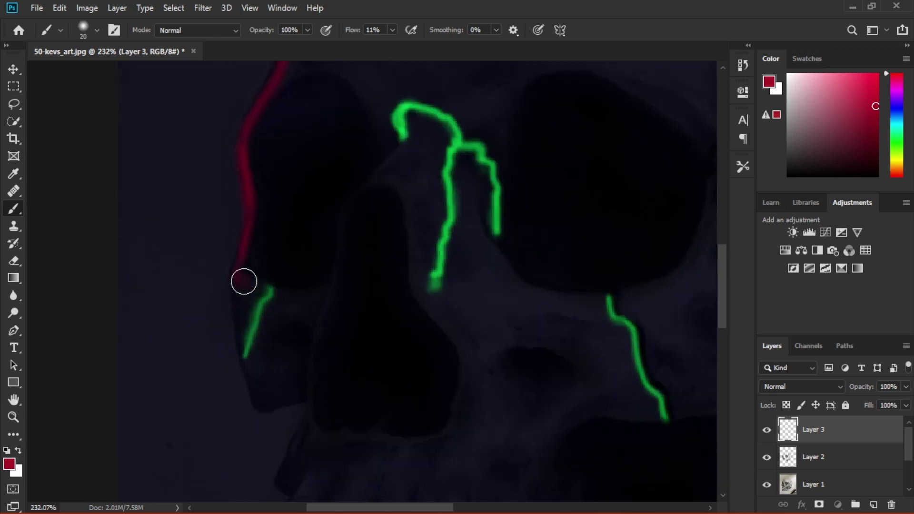
pyautogui.scroll(1, 309, 316)
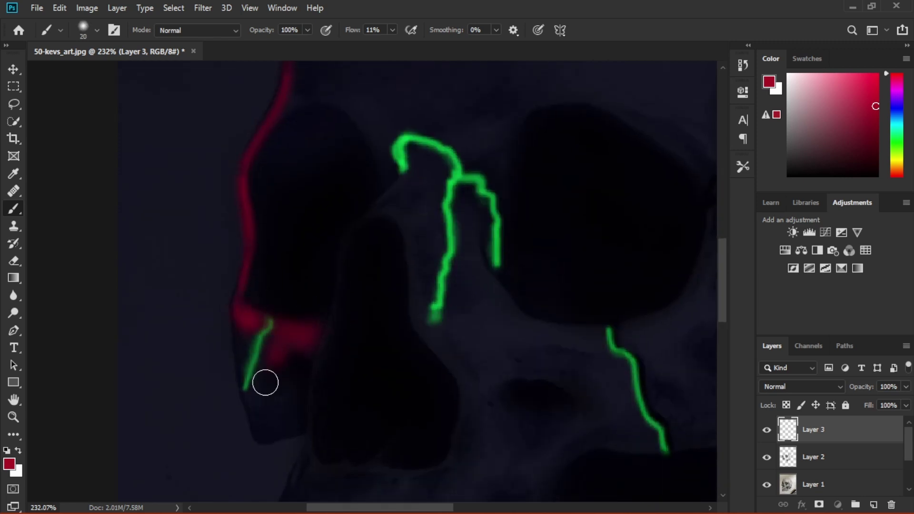
pyautogui.scroll(2, 267, 333)
pyautogui.moveTo(333, 223); pyautogui.dragTo(387, 284)
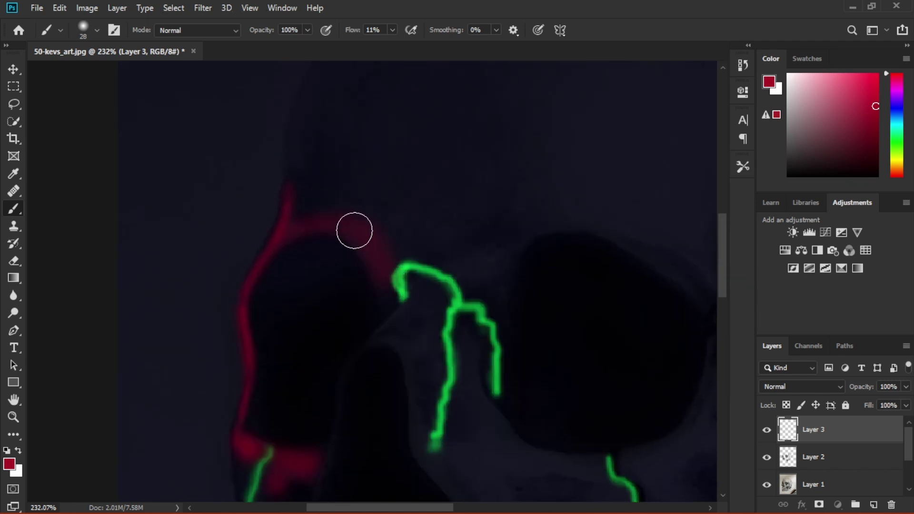
pyautogui.scroll(3, 363, 249)
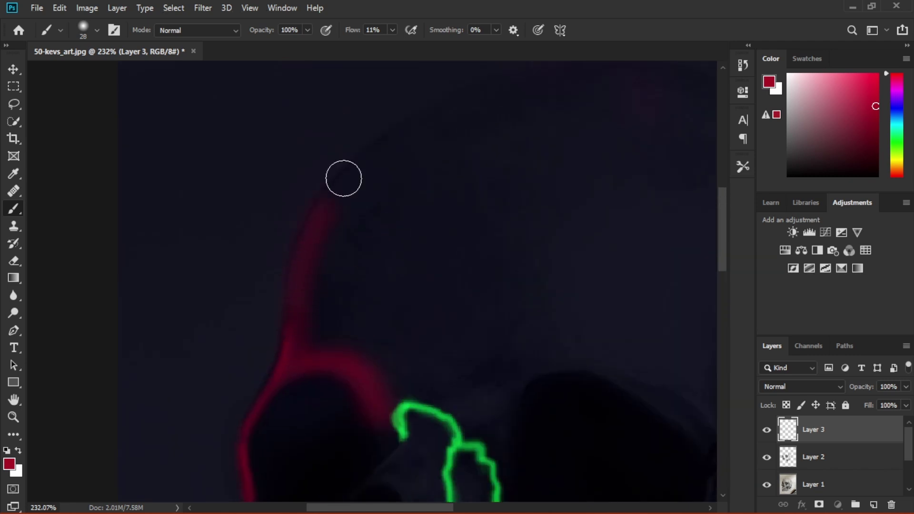
pyautogui.scroll(2, 400, 254)
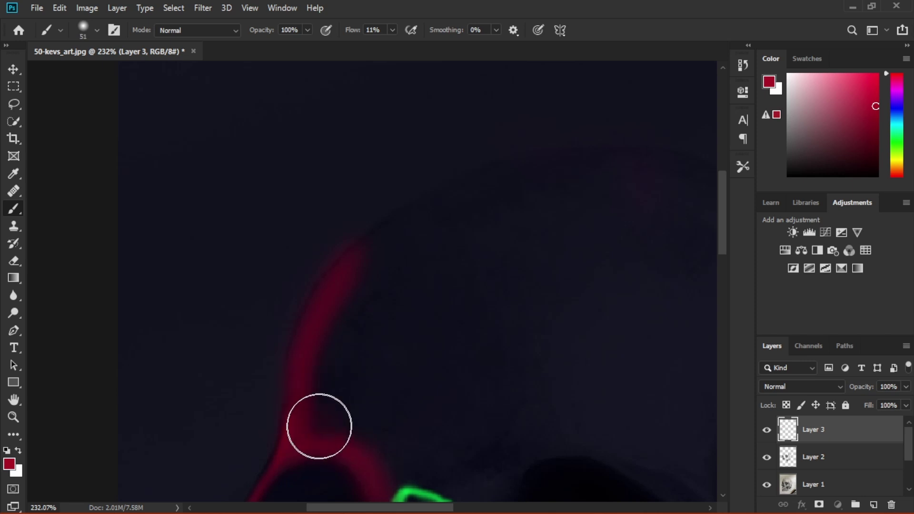
pyautogui.scroll(-3, 387, 326)
pyautogui.scroll(-3, 387, 325)
pyautogui.scroll(3, 268, 285)
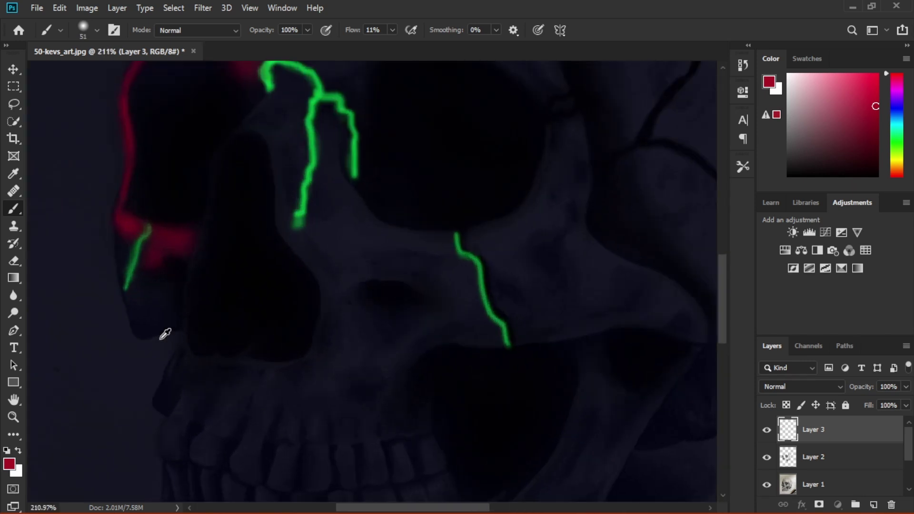
pyautogui.scroll(2, 143, 319)
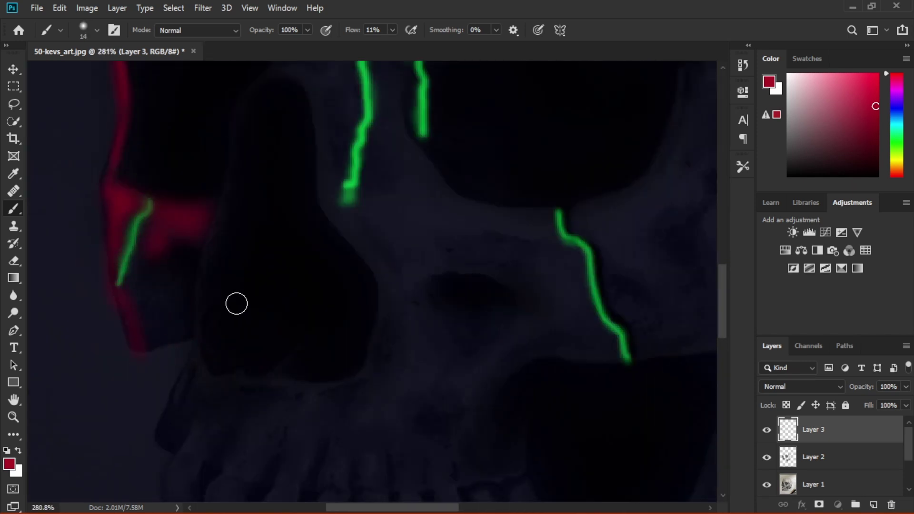
pyautogui.scroll(-3, 236, 304)
pyautogui.scroll(3, 398, 316)
# - Switch to cyan and paint a stroke beside the nasal cavity, undoing a stray one
pyautogui.click(897, 124)
pyautogui.click(877, 74)
pyautogui.moveTo(375, 369); pyautogui.dragTo(385, 328)
pyautogui.rightClick(399, 245)
pyautogui.press('Return')
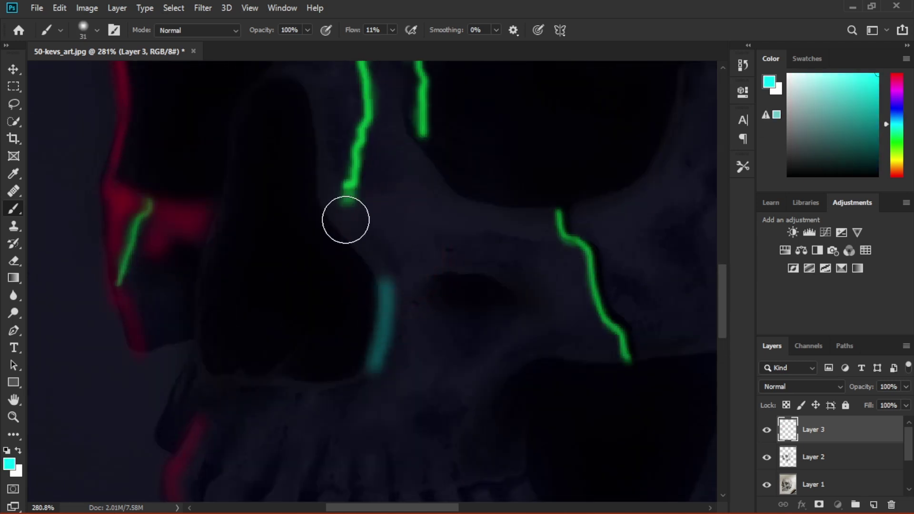
pyautogui.scroll(2, 346, 218)
pyautogui.moveTo(376, 410)
pyautogui.mouseDown()
pyautogui.moveTo(362, 252)
pyautogui.moveTo(385, 434)
pyautogui.mouseUp()
pyautogui.scroll(1, 362, 252)
pyautogui.hotkey('ctrl', 'z')
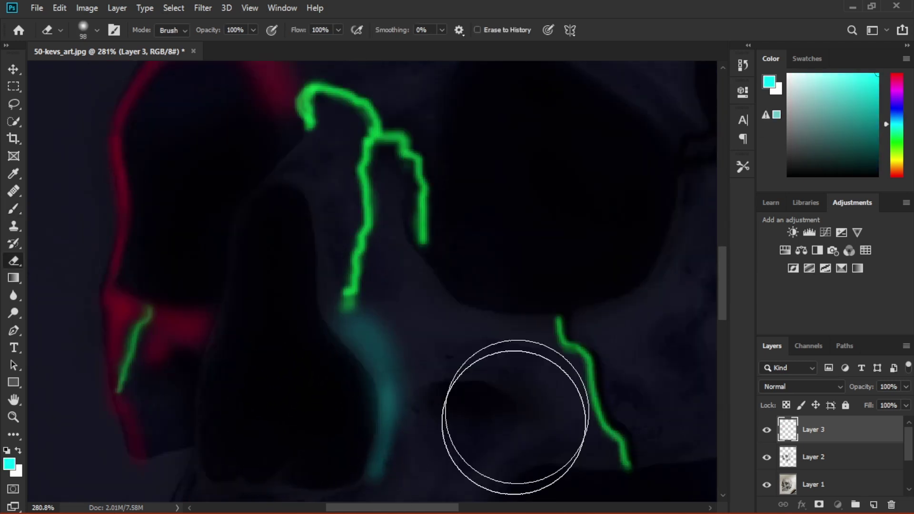
# - Extend the cyan line up the nasal edge and build up its glow
pyautogui.press('[')
pyautogui.press('[')
pyautogui.press('[')
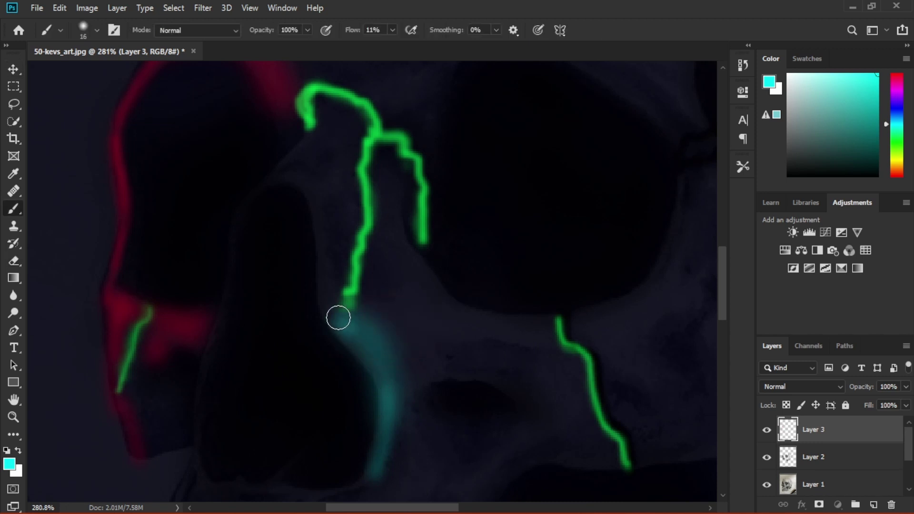
pyautogui.moveTo(339, 317)
pyautogui.mouseDown()
pyautogui.moveTo(320, 209)
pyautogui.moveTo(275, 180)
pyautogui.moveTo(316, 176)
pyautogui.mouseUp()
pyautogui.scroll(-2, 367, 218)
pyautogui.scroll(-2, 379, 287)
pyautogui.scroll(3, 317, 186)
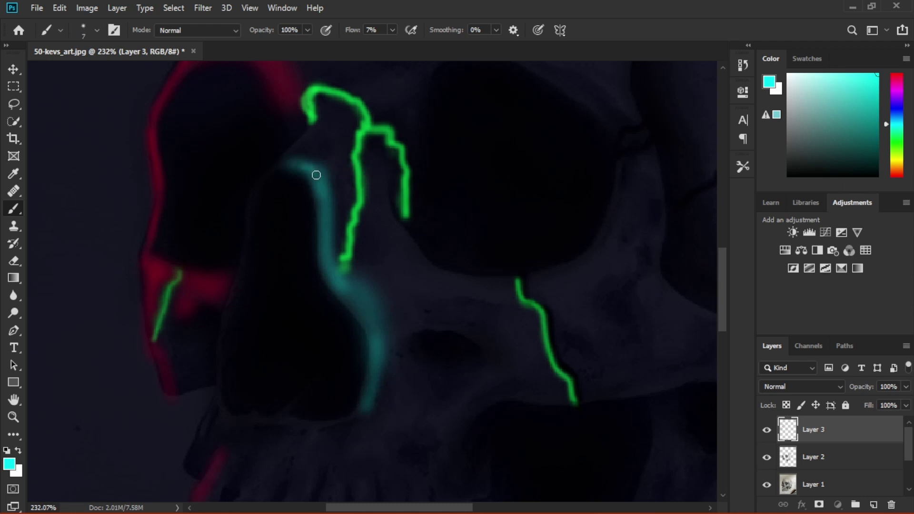
pyautogui.moveTo(376, 340)
pyautogui.mouseDown()
pyautogui.moveTo(327, 280)
pyautogui.moveTo(386, 404)
pyautogui.mouseUp()
pyautogui.scroll(2, 403, 332)
pyautogui.scroll(2, 404, 332)
pyautogui.scroll(-2, 293, 317)
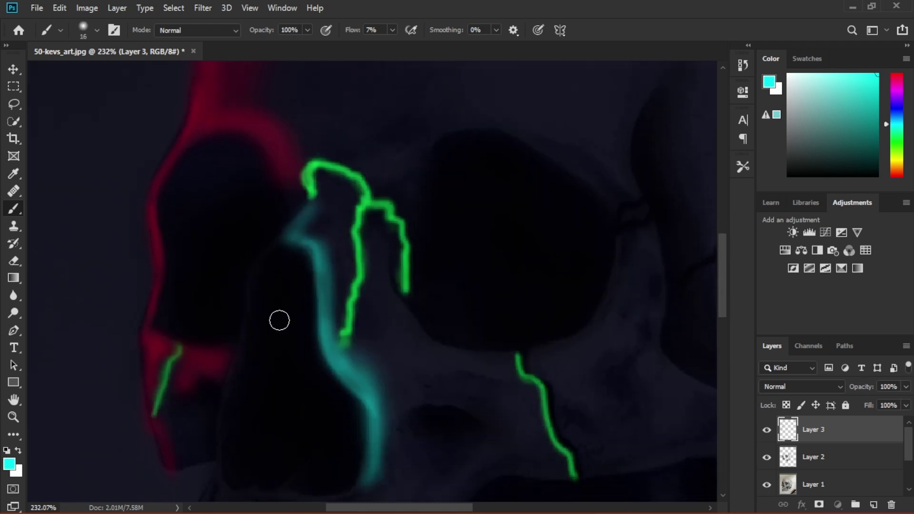
# - With a smaller brush, paint thin cyan lines along the nasal cavity's left edge
pyautogui.moveTo(280, 318); pyautogui.dragTo(265, 327)
pyautogui.scroll(3, 269, 294)
pyautogui.scroll(1, 269, 294)
pyautogui.moveTo(298, 116); pyautogui.dragTo(247, 176)
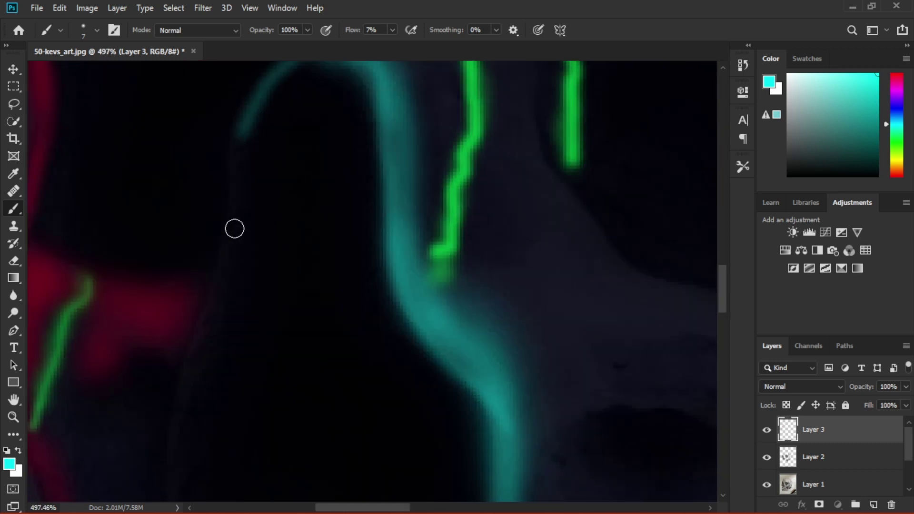
pyautogui.moveTo(333, 91); pyautogui.dragTo(267, 98)
pyautogui.scroll(1, 265, 115)
pyautogui.scroll(3, 265, 138)
pyautogui.press('e')
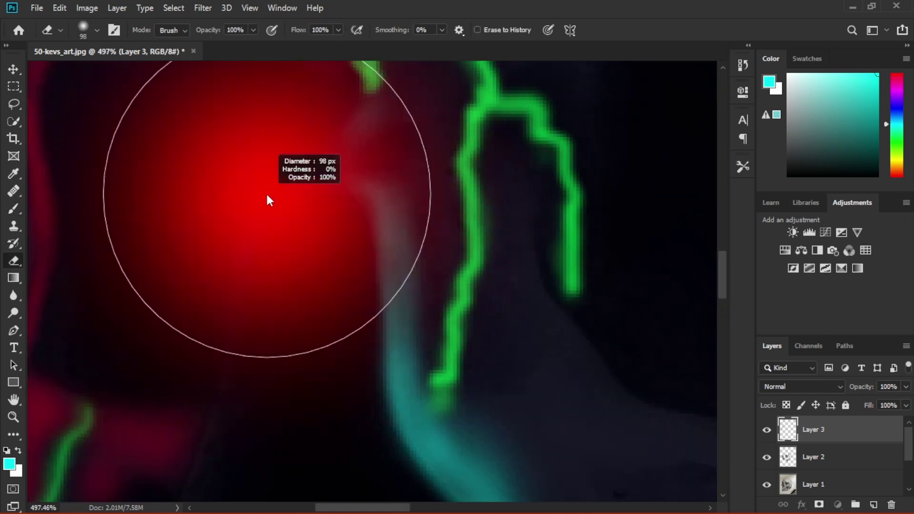
pyautogui.press('b')
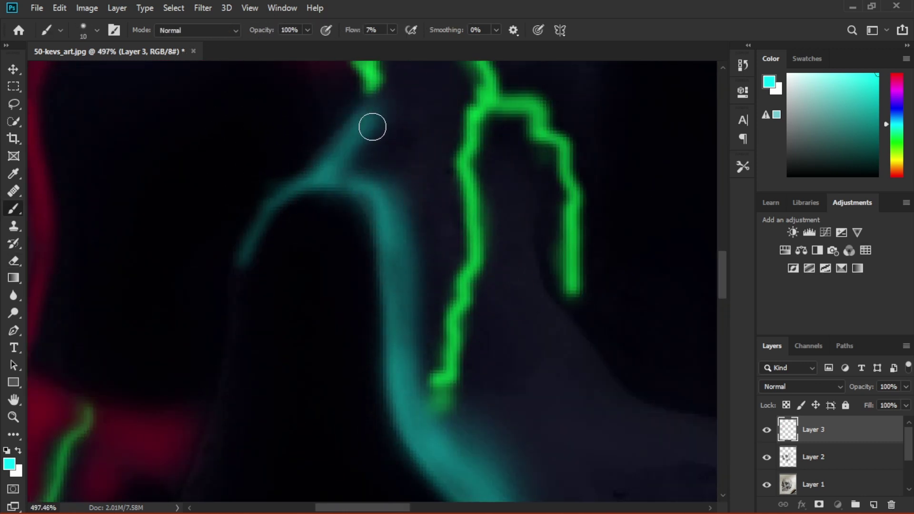
pyautogui.scroll(-2, 371, 127)
pyautogui.scroll(-6, 369, 145)
# - Trace the thin cyan outline down the nasal cavity's left side, undoing the final stroke
pyautogui.moveTo(209, 228); pyautogui.dragTo(235, 164)
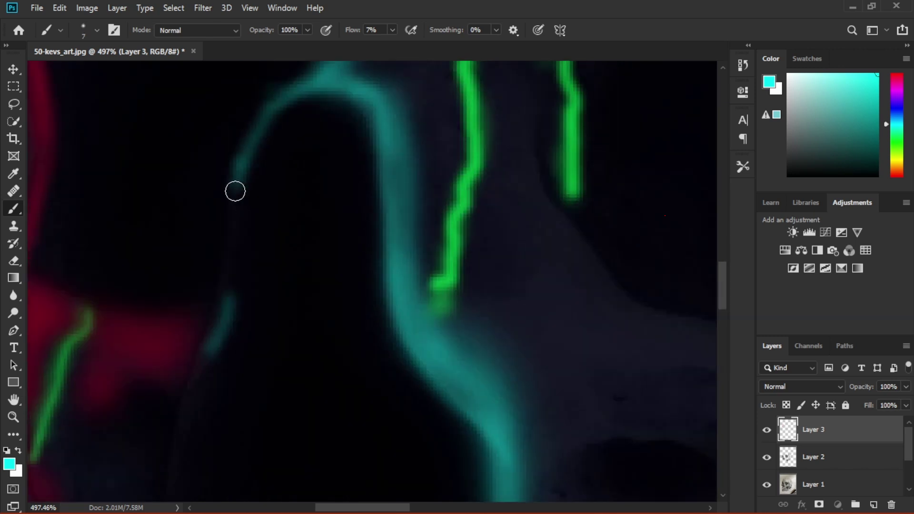
pyautogui.moveTo(209, 226); pyautogui.dragTo(174, 342)
pyautogui.scroll(6, 219, 284)
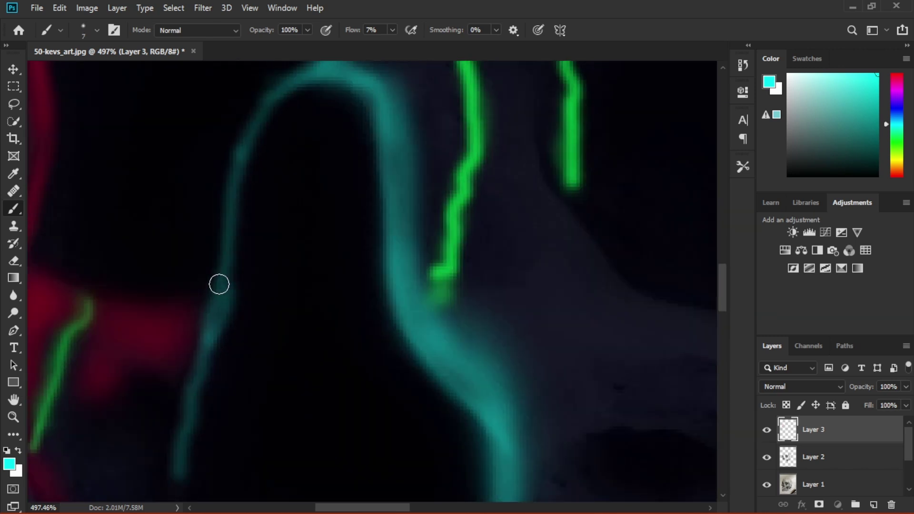
pyautogui.press('[')
pyautogui.press('[')
pyautogui.moveTo(269, 137)
pyautogui.mouseDown()
pyautogui.moveTo(228, 236)
pyautogui.moveTo(190, 392)
pyautogui.mouseUp()
pyautogui.scroll(-3, 231, 396)
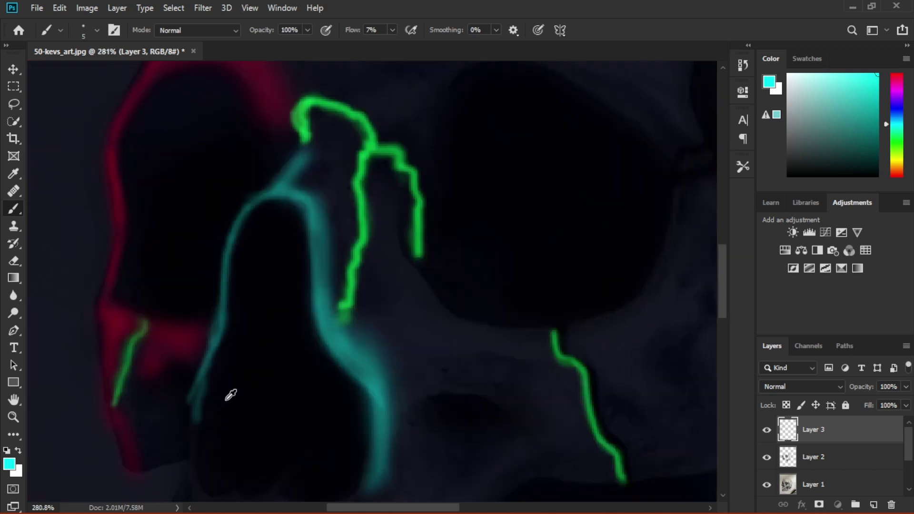
pyautogui.hotkey('ctrl', 'z')
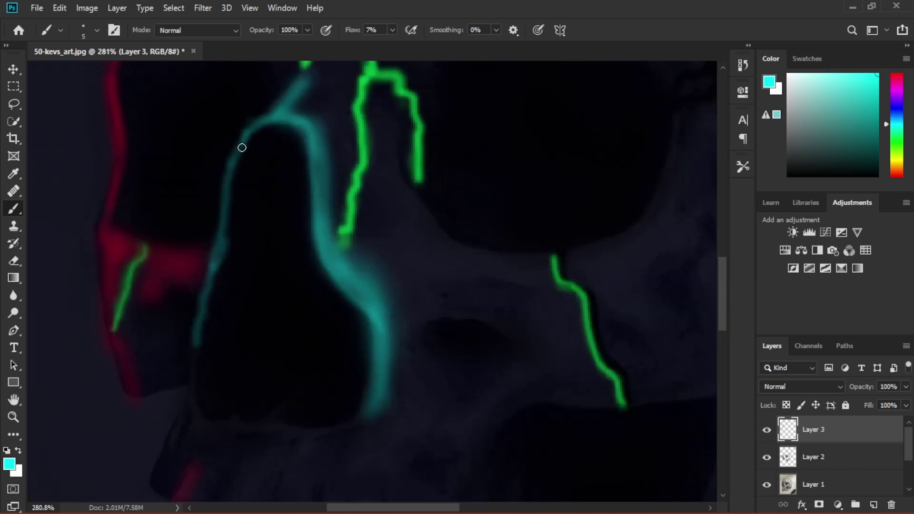
# - Paint soft cyan glows on the upper cranium crack and erase stray paint
pyautogui.scroll(-5, 329, 207)
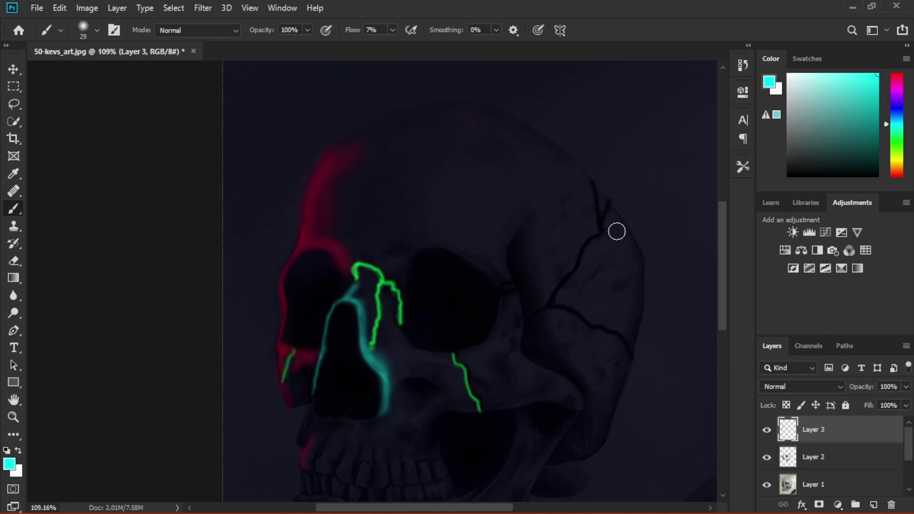
pyautogui.moveTo(608, 218); pyautogui.dragTo(632, 253)
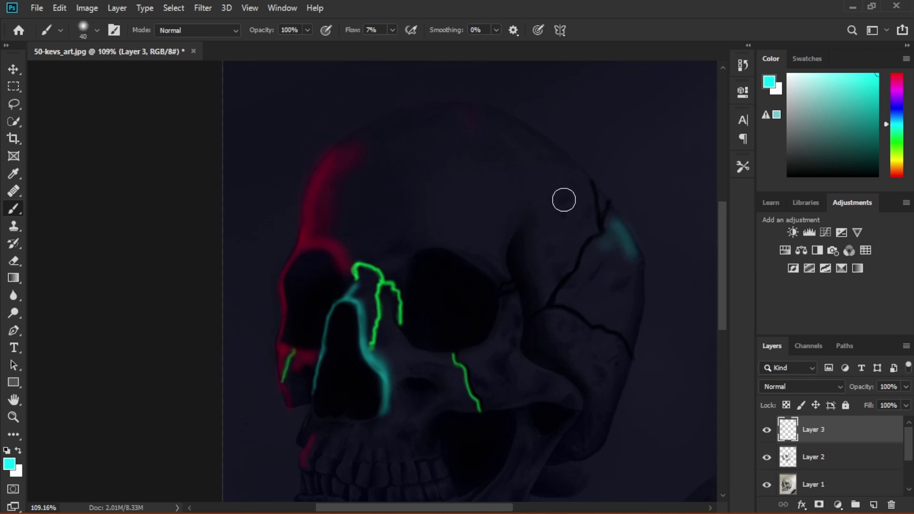
pyautogui.moveTo(563, 200)
pyautogui.mouseDown()
pyautogui.moveTo(569, 161)
pyautogui.moveTo(579, 204)
pyautogui.moveTo(564, 218)
pyautogui.mouseUp()
pyautogui.press('e')
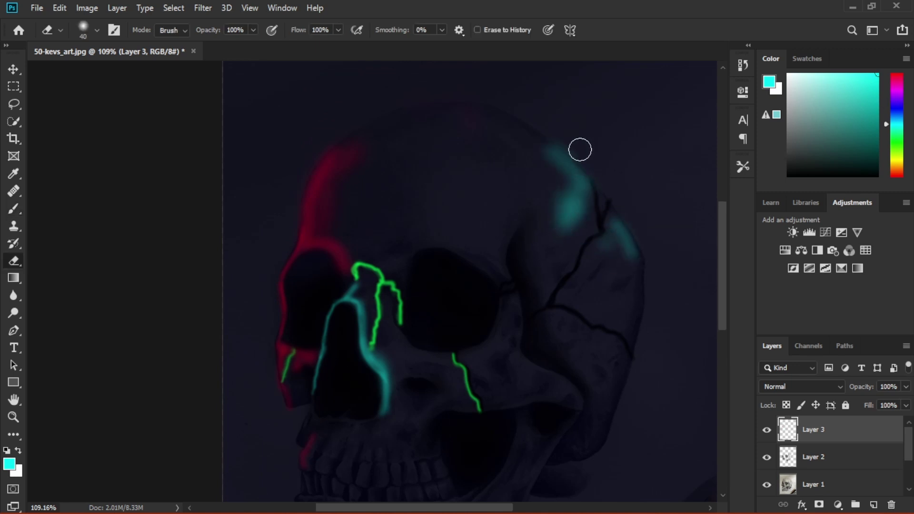
pyautogui.scroll(-2, 654, 210)
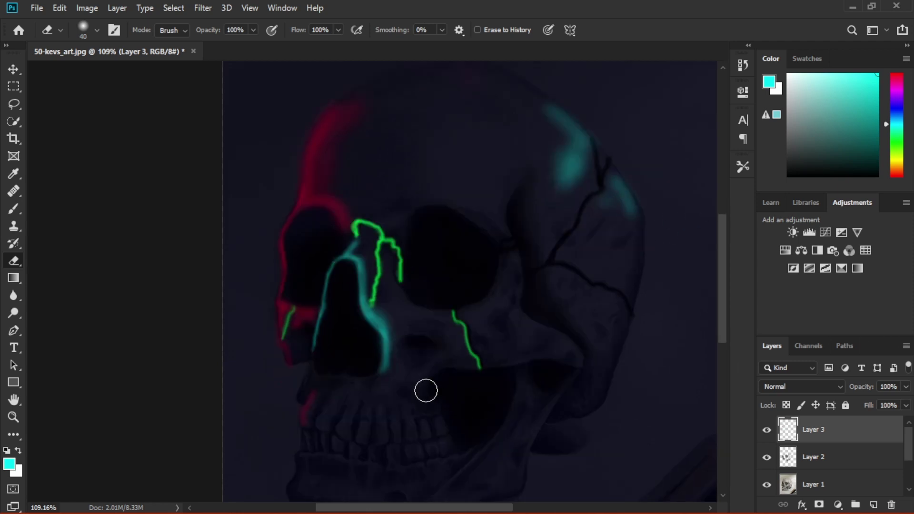
pyautogui.press('b')
# - Add cyan glow under the eye and across the cheek, then choose magenta, cyan and yellow hues
pyautogui.moveTo(424, 382); pyautogui.dragTo(443, 350)
pyautogui.moveTo(402, 310); pyautogui.dragTo(449, 321)
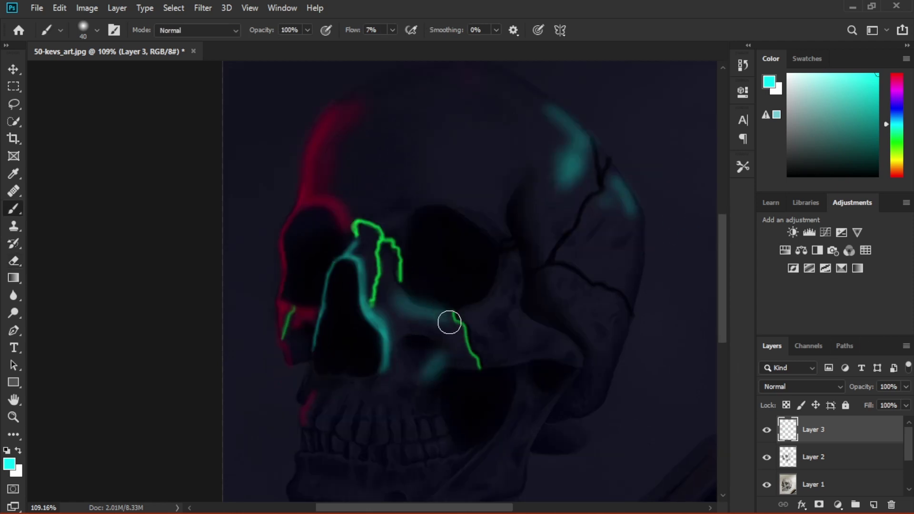
pyautogui.click(894, 91)
pyautogui.scroll(-3, 363, 196)
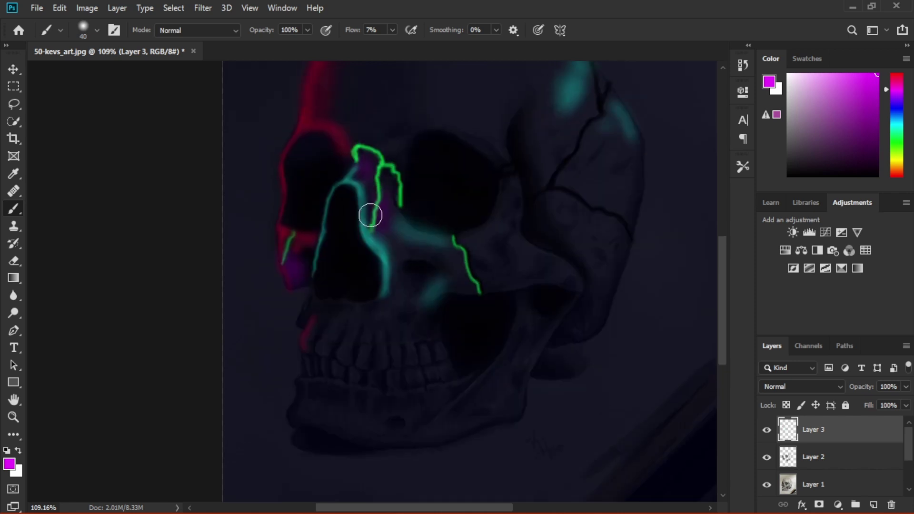
pyautogui.click(897, 120)
pyautogui.scroll(5, 362, 186)
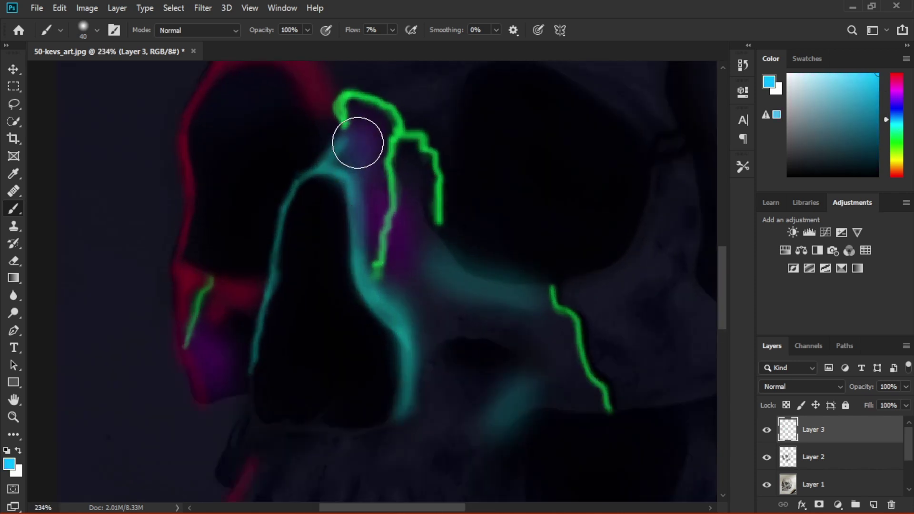
pyautogui.scroll(-5, 395, 200)
pyautogui.scroll(3, 519, 247)
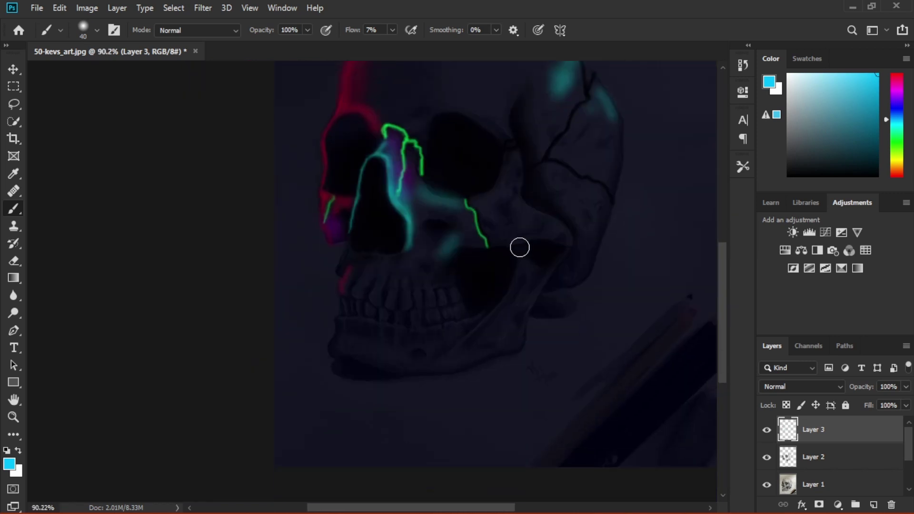
pyautogui.click(897, 158)
pyautogui.scroll(2, 373, 330)
# - Brush yellow over the chin and a widening yellow line along the jawline
pyautogui.scroll(2, 373, 330)
pyautogui.moveTo(291, 354)
pyautogui.mouseDown()
pyautogui.moveTo(436, 392)
pyautogui.moveTo(308, 362)
pyautogui.moveTo(352, 367)
pyautogui.moveTo(337, 347)
pyautogui.mouseUp()
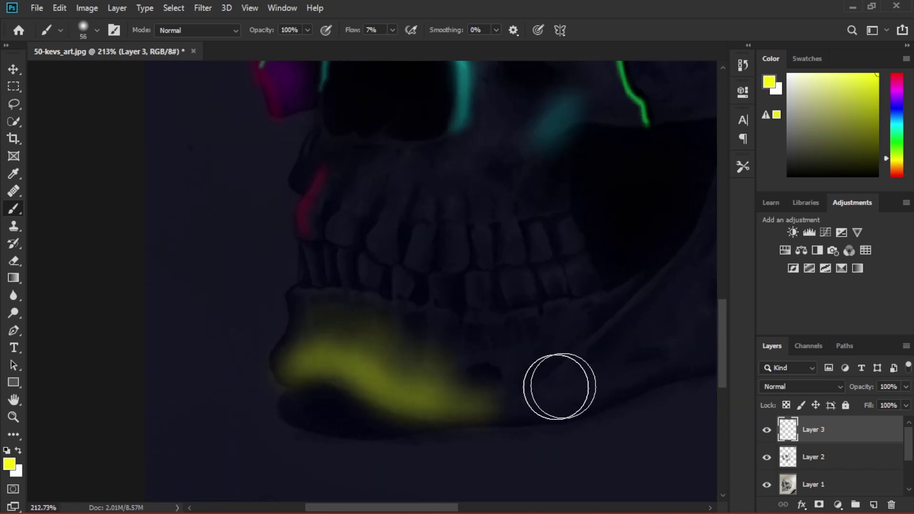
pyautogui.scroll(-2, 555, 383)
pyautogui.scroll(2, 642, 361)
pyautogui.moveTo(477, 404)
pyautogui.mouseDown()
pyautogui.moveTo(522, 377)
pyautogui.moveTo(644, 261)
pyautogui.mouseUp()
pyautogui.moveTo(520, 397)
pyautogui.mouseDown()
pyautogui.moveTo(608, 336)
pyautogui.moveTo(496, 412)
pyautogui.mouseUp()
pyautogui.scroll(-3, 627, 336)
# - Pick magenta and paint a broad glow over the forehead with an enlarged brush
pyautogui.click(896, 84)
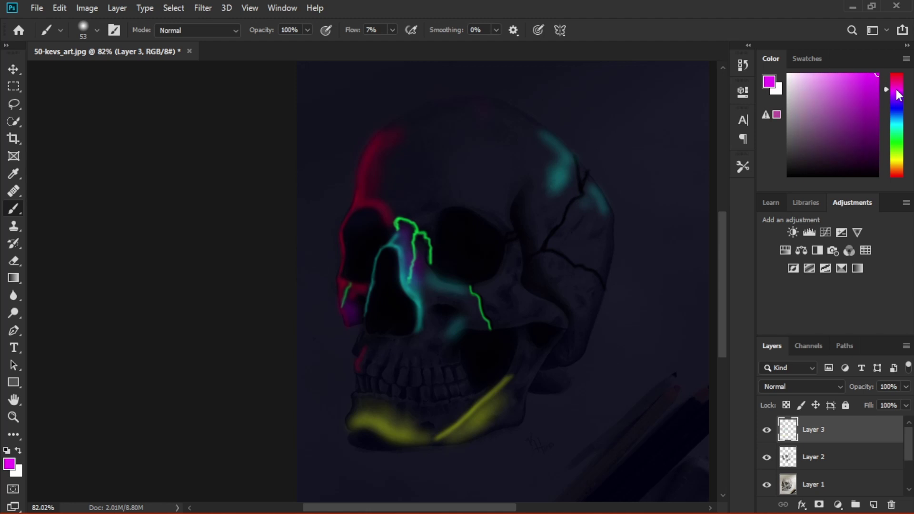
pyautogui.scroll(3, 599, 143)
pyautogui.press(']')
pyautogui.press(']')
pyautogui.press(']')
pyautogui.moveTo(333, 173)
pyautogui.mouseDown()
pyautogui.moveTo(306, 214)
pyautogui.moveTo(332, 226)
pyautogui.moveTo(510, 198)
pyautogui.mouseUp()
# - Sample dark red and trace it finely along the top of the right eye socket
pyautogui.scroll(1, 530, 224)
pyautogui.keyDown('alt'); pyautogui.click(220, 171); pyautogui.keyUp('alt')
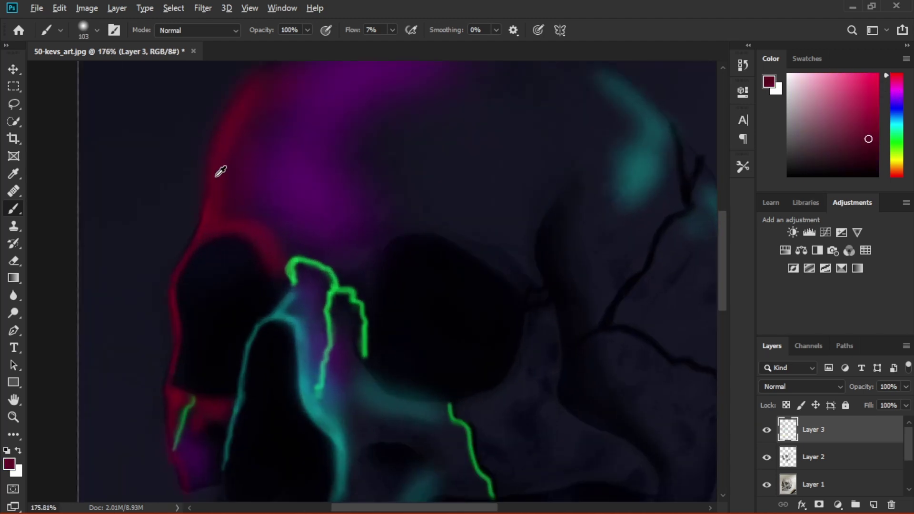
pyautogui.keyDown('alt'); pyautogui.rightClick(512, 263); pyautogui.keyUp('alt')
pyautogui.moveTo(478, 251); pyautogui.dragTo(513, 261)
pyautogui.scroll(-3, 544, 240)
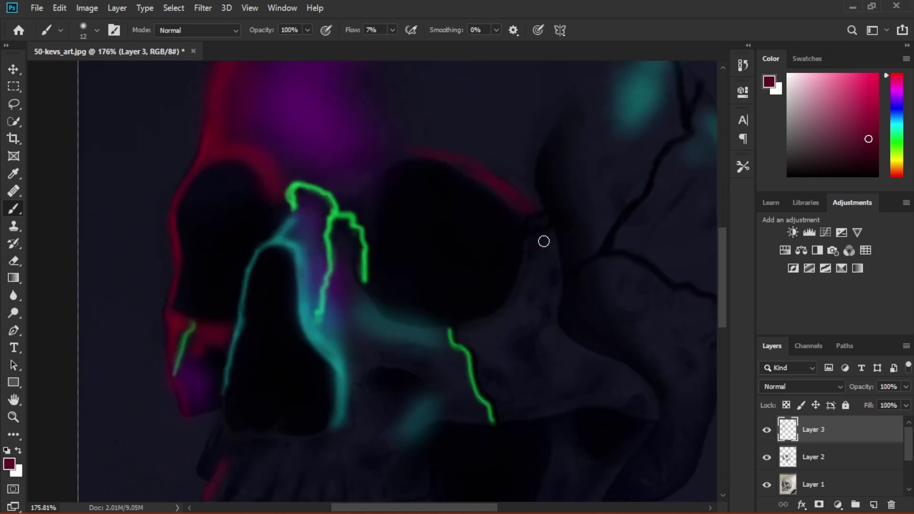
# - Extend the crimson glow around the socket and back along the cheekbone at varying brush sizes
pyautogui.keyDown('alt'); pyautogui.rightClick(521, 183); pyautogui.keyUp('alt')
pyautogui.scroll(-4, 555, 206)
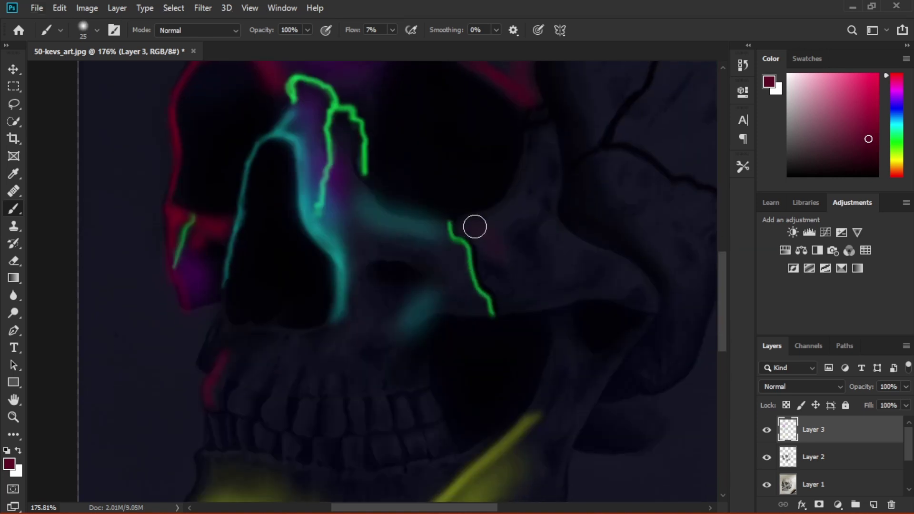
pyautogui.keyDown('alt'); pyautogui.rightClick(553, 301); pyautogui.keyUp('alt')
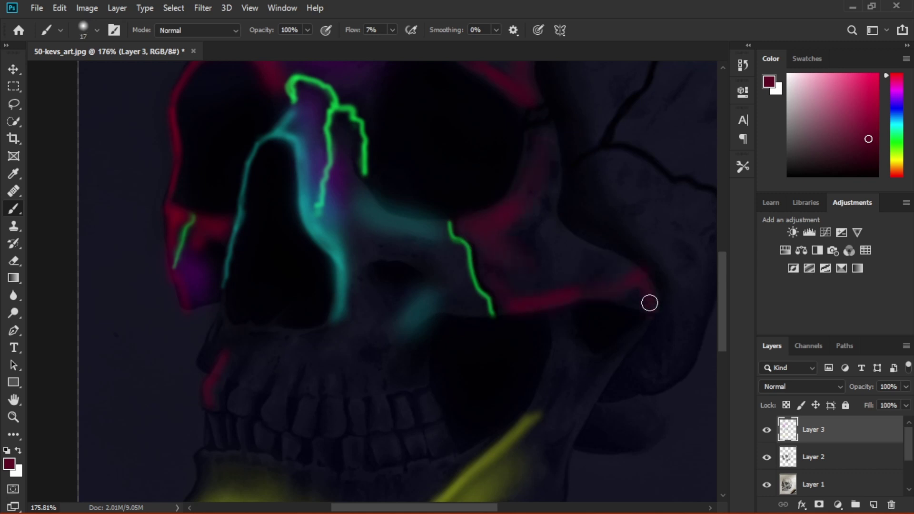
pyautogui.keyDown('alt'); pyautogui.rightClick(572, 277); pyautogui.keyUp('alt')
pyautogui.keyDown('alt'); pyautogui.rightClick(575, 247); pyautogui.keyUp('alt')
pyautogui.scroll(-1, 557, 265)
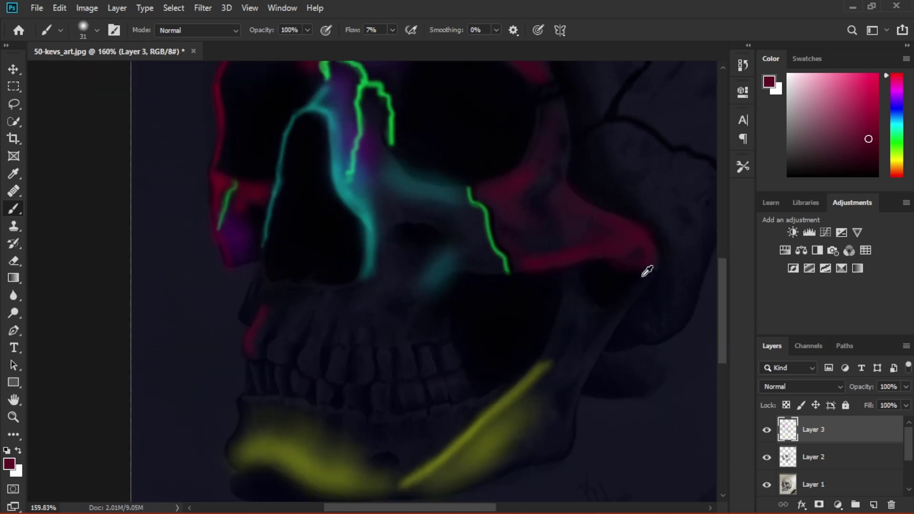
pyautogui.scroll(-2, 586, 249)
pyautogui.scroll(3, 551, 281)
pyautogui.scroll(-2, 539, 290)
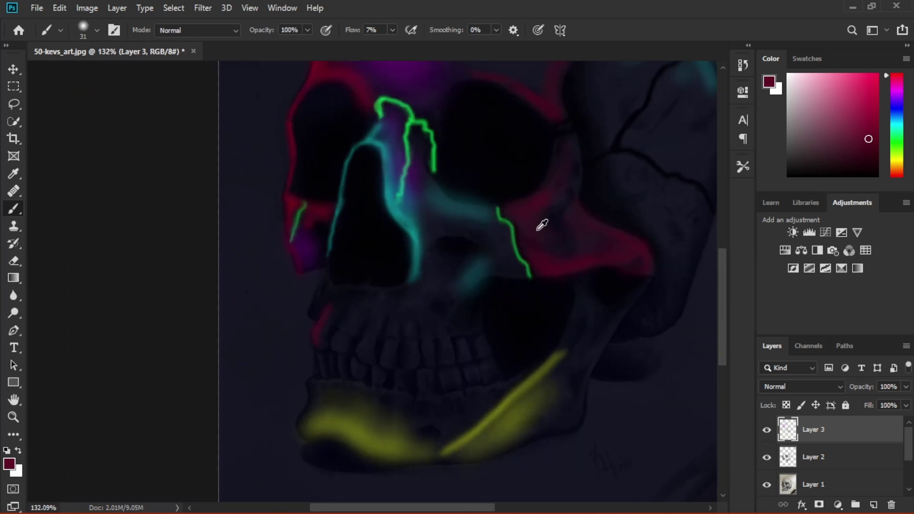
pyautogui.scroll(-2, 541, 224)
# - Choose a brighter, saturated green and retrace the cheek crack line
pyautogui.click(899, 137)
pyautogui.click(877, 74)
pyautogui.scroll(2, 506, 228)
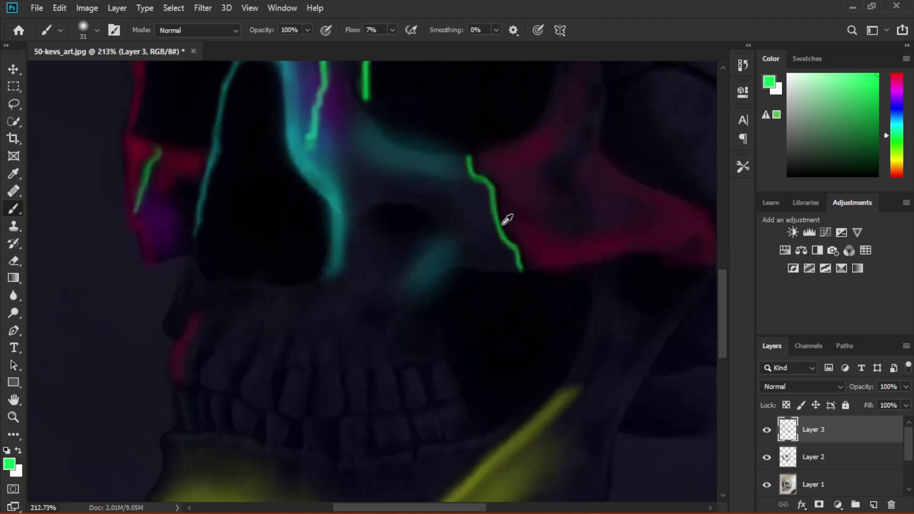
pyautogui.scroll(2, 471, 163)
pyautogui.moveTo(471, 163); pyautogui.dragTo(495, 247)
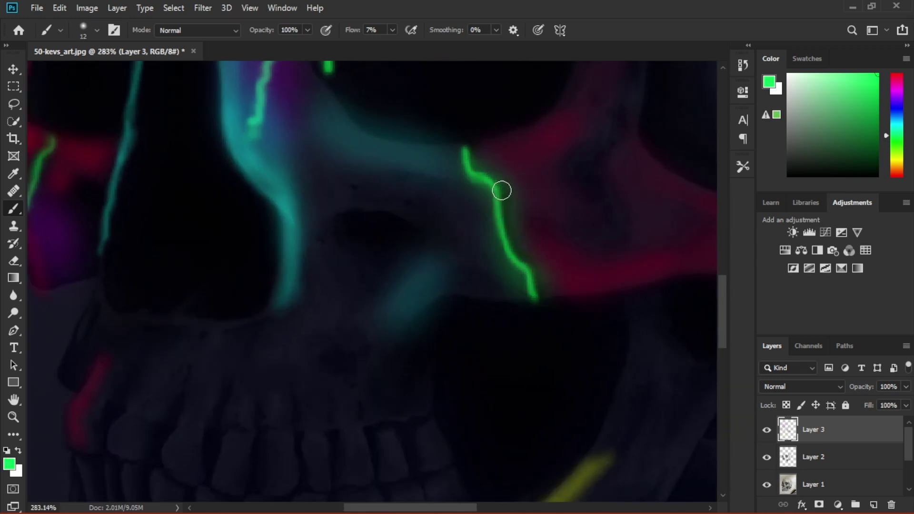
pyautogui.scroll(3, 338, 208)
pyautogui.scroll(2, 329, 267)
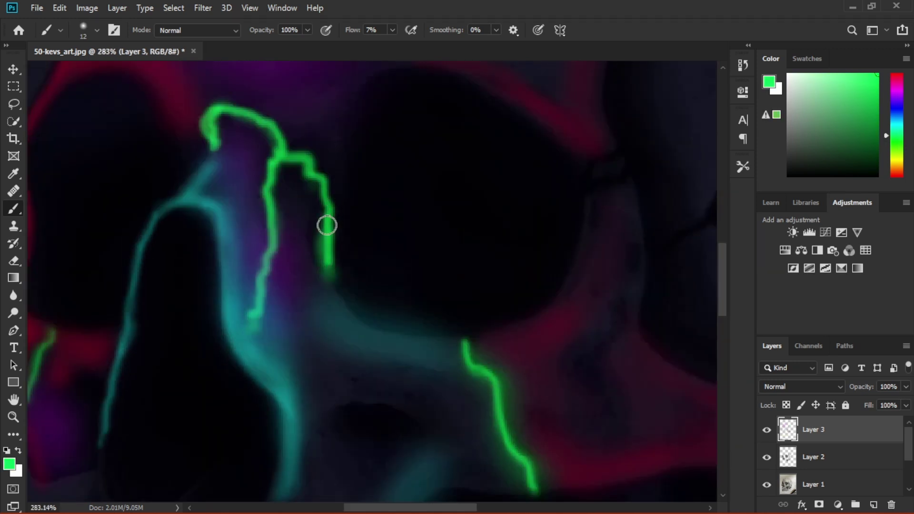
# - Hide and re-show the skull photo layer to check the neon strokes alone
pyautogui.scroll(1, 272, 152)
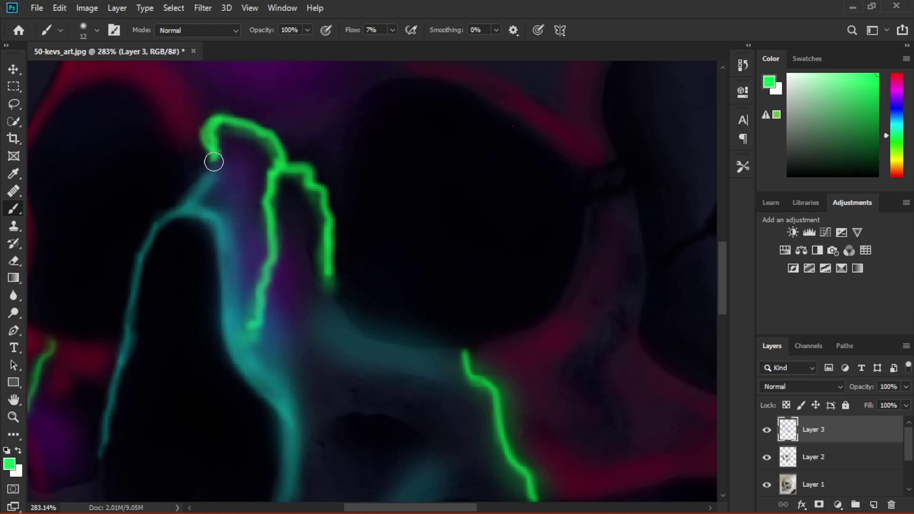
pyautogui.scroll(-5, 327, 220)
pyautogui.click(766, 484)
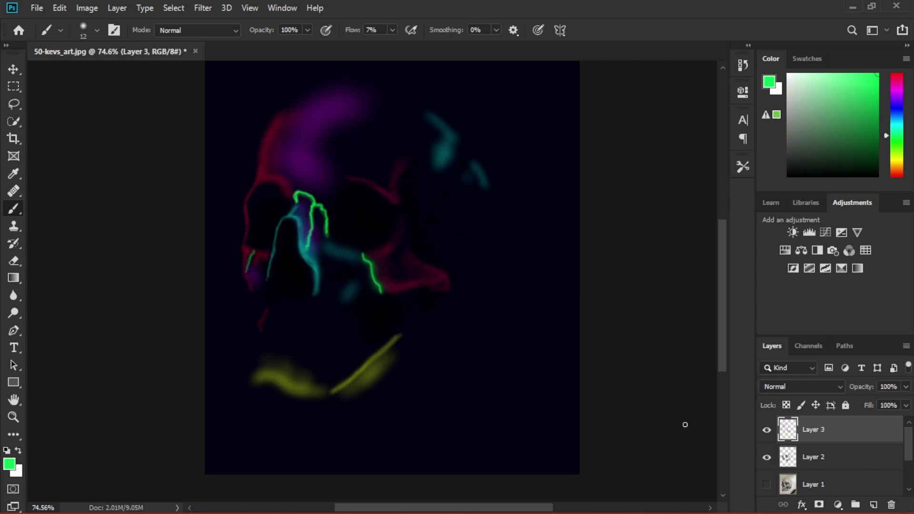
pyautogui.click(767, 481)
pyautogui.scroll(4, 281, 327)
# - Reset colours to default black and make Layer 3 the active painting layer
pyautogui.scroll(1, 350, 299)
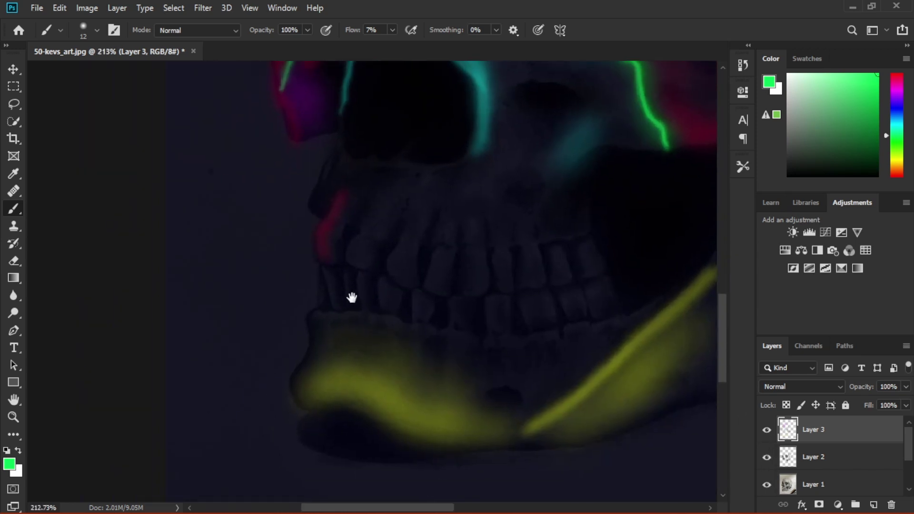
pyautogui.click(804, 464)
pyautogui.press('d')
pyautogui.scroll(1, 328, 369)
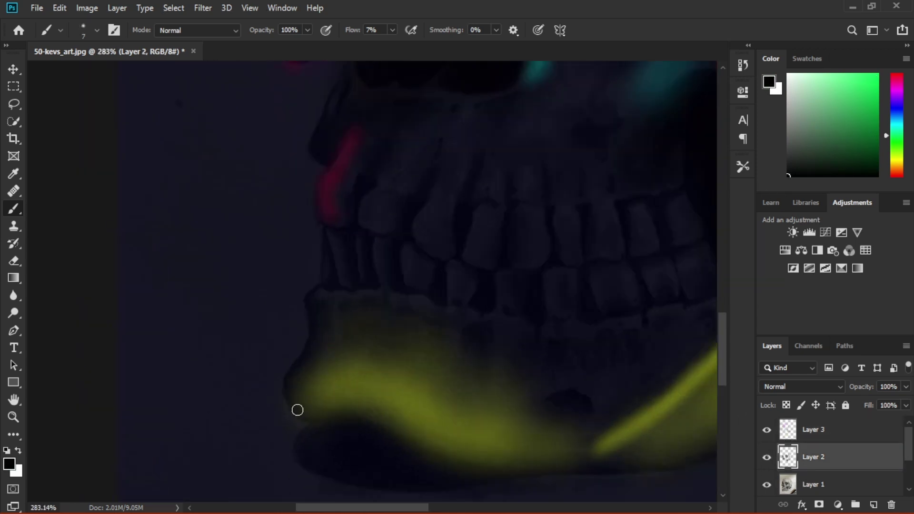
pyautogui.click(813, 430)
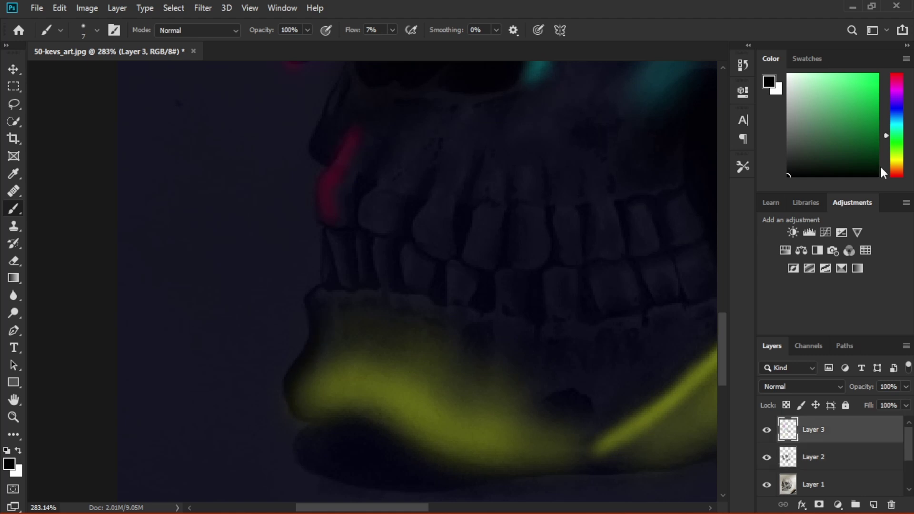
# - Brush red along the chin's front edge, the jaw underside and the jaw corner
pyautogui.click(897, 75)
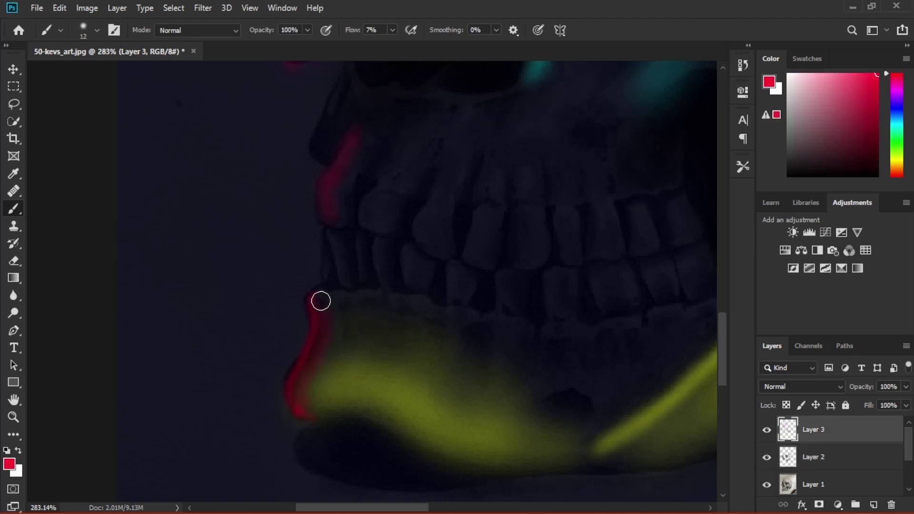
pyautogui.moveTo(310, 395); pyautogui.dragTo(324, 312)
pyautogui.scroll(-1, 299, 397)
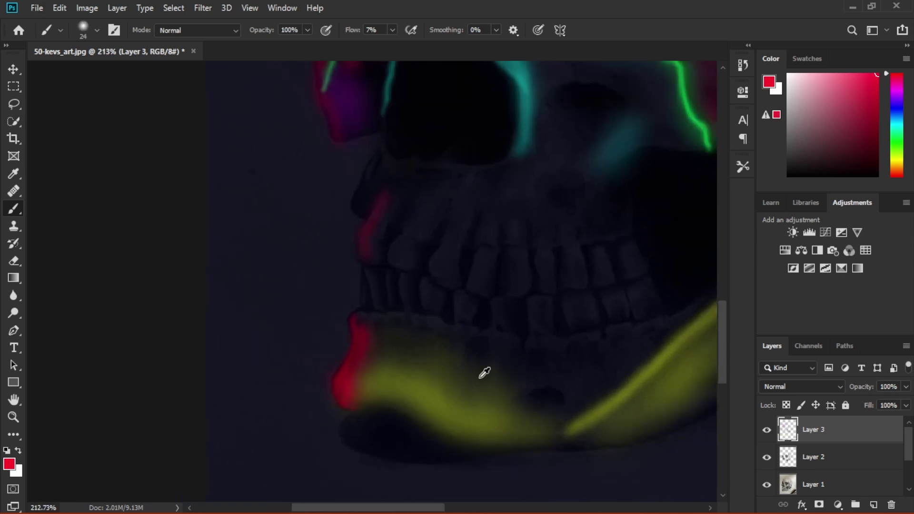
pyautogui.scroll(1, 318, 369)
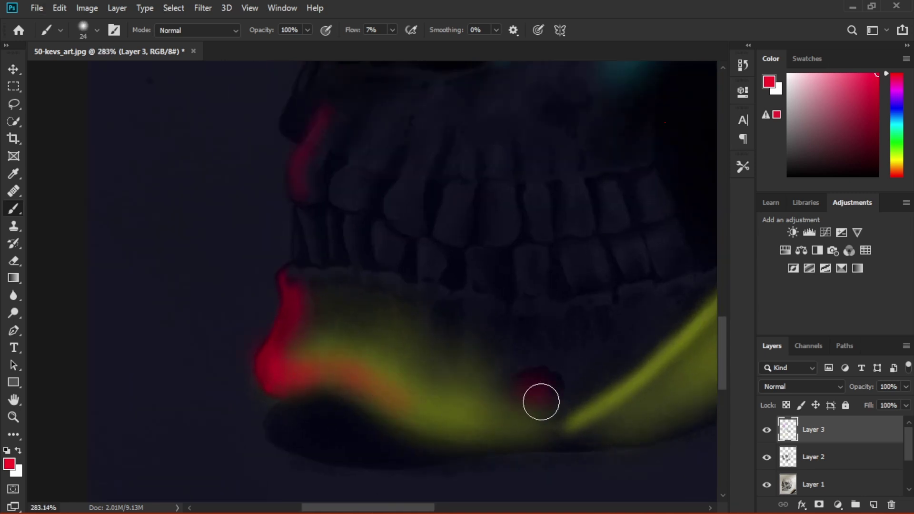
pyautogui.moveTo(541, 402); pyautogui.dragTo(571, 403)
pyautogui.moveTo(631, 426)
pyautogui.mouseDown()
pyautogui.moveTo(419, 452)
pyautogui.moveTo(403, 437)
pyautogui.mouseUp()
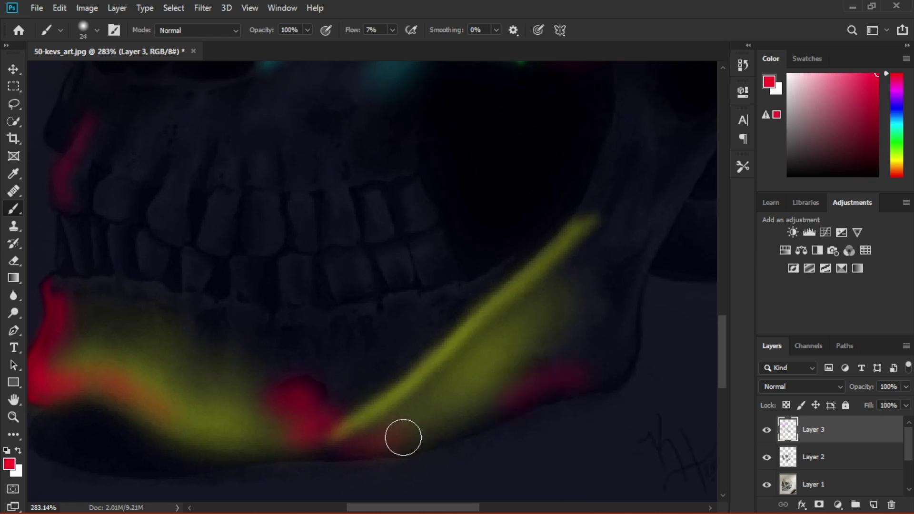
pyautogui.moveTo(604, 367); pyautogui.dragTo(545, 369)
pyautogui.press(']')
pyautogui.press(']')
pyautogui.press(']')
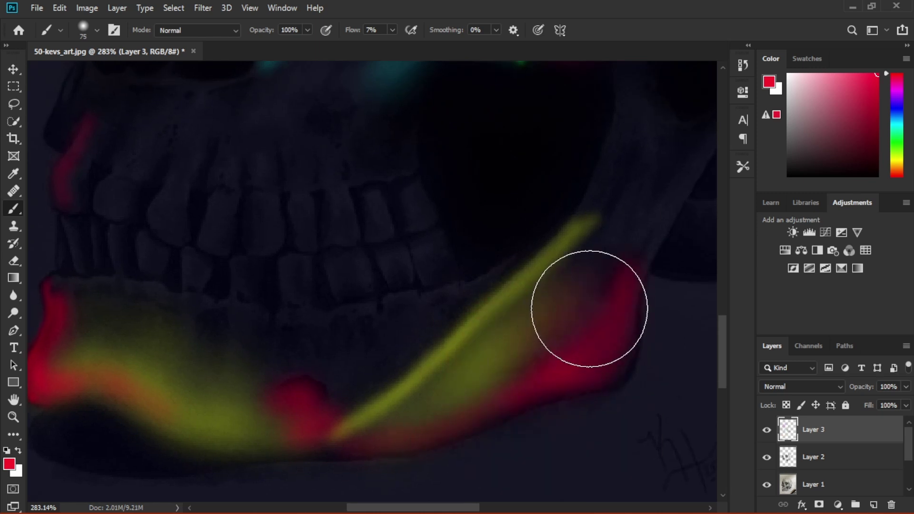
pyautogui.scroll(-5, 592, 326)
# - Sample the existing green and paint it along the nose cavity's lower rim
pyautogui.scroll(2, 525, 261)
pyautogui.keyDown('alt'); pyautogui.click(549, 293); pyautogui.keyUp('alt')
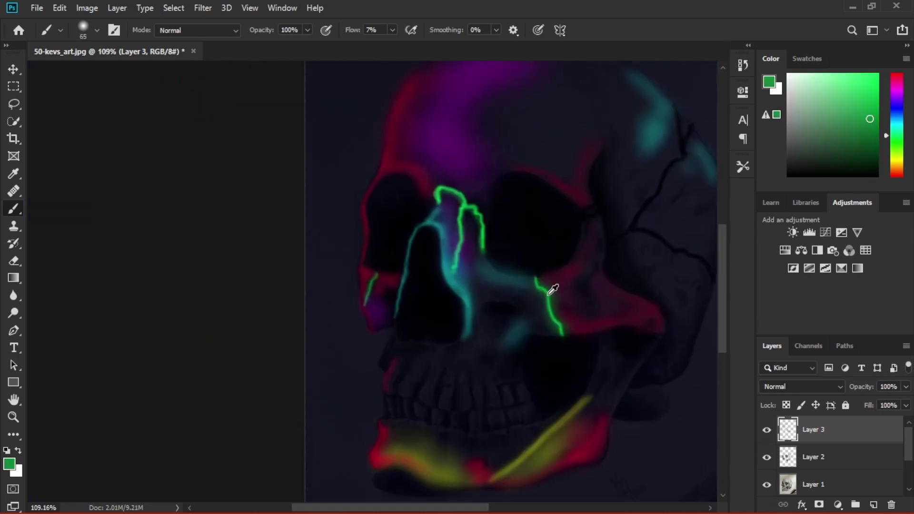
pyautogui.scroll(3, 456, 402)
pyautogui.scroll(2, 424, 369)
pyautogui.press('[')
pyautogui.press('[')
pyautogui.press('[')
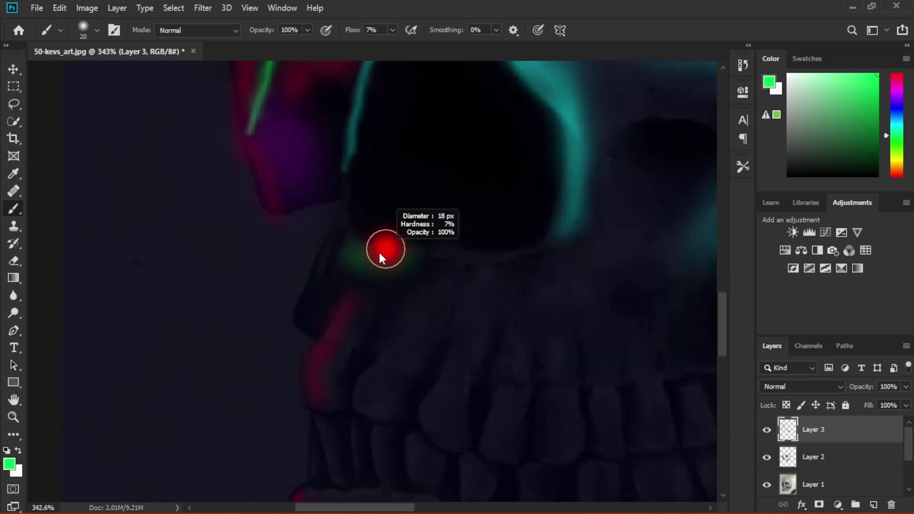
pyautogui.moveTo(344, 209)
pyautogui.mouseDown()
pyautogui.moveTo(333, 249)
pyautogui.moveTo(347, 194)
pyautogui.moveTo(463, 251)
pyautogui.moveTo(455, 256)
pyautogui.moveTo(581, 223)
pyautogui.mouseUp()
pyautogui.moveTo(491, 190)
pyautogui.mouseDown()
pyautogui.moveTo(448, 237)
pyautogui.moveTo(374, 261)
pyautogui.moveTo(312, 302)
pyautogui.moveTo(438, 265)
pyautogui.moveTo(410, 347)
pyautogui.moveTo(468, 288)
pyautogui.moveTo(544, 273)
pyautogui.moveTo(494, 273)
pyautogui.moveTo(590, 228)
pyautogui.moveTo(504, 368)
pyautogui.mouseUp()
# - Paint green streaks between the upper teeth, adding faint red and blue accents
pyautogui.press(']')
pyautogui.press(']')
pyautogui.press(']')
pyautogui.press(']')
pyautogui.press(']')
pyautogui.press('[')
pyautogui.press('[')
pyautogui.moveTo(516, 322)
pyautogui.mouseDown()
pyautogui.moveTo(385, 369)
pyautogui.moveTo(357, 302)
pyautogui.moveTo(367, 286)
pyautogui.moveTo(327, 384)
pyautogui.moveTo(419, 387)
pyautogui.moveTo(461, 369)
pyautogui.moveTo(511, 409)
pyautogui.mouseUp()
pyautogui.click(333, 272)
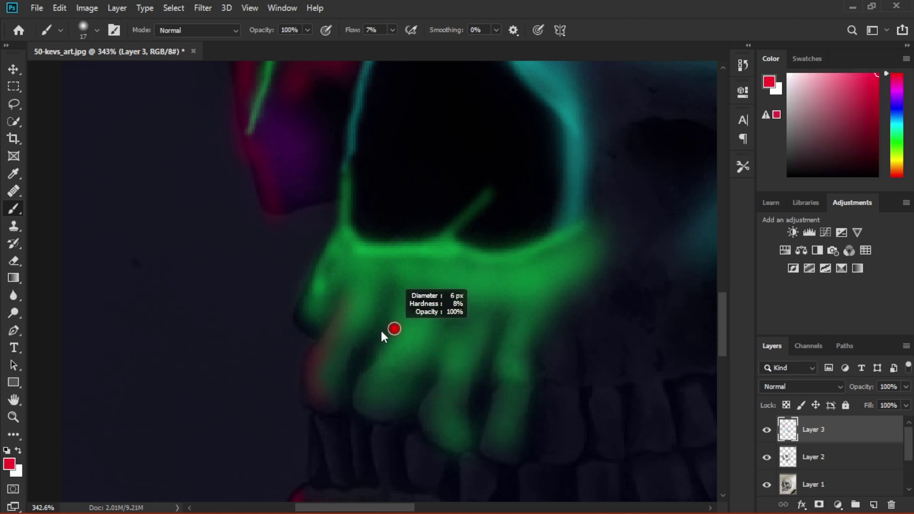
pyautogui.moveTo(380, 352); pyautogui.dragTo(370, 408)
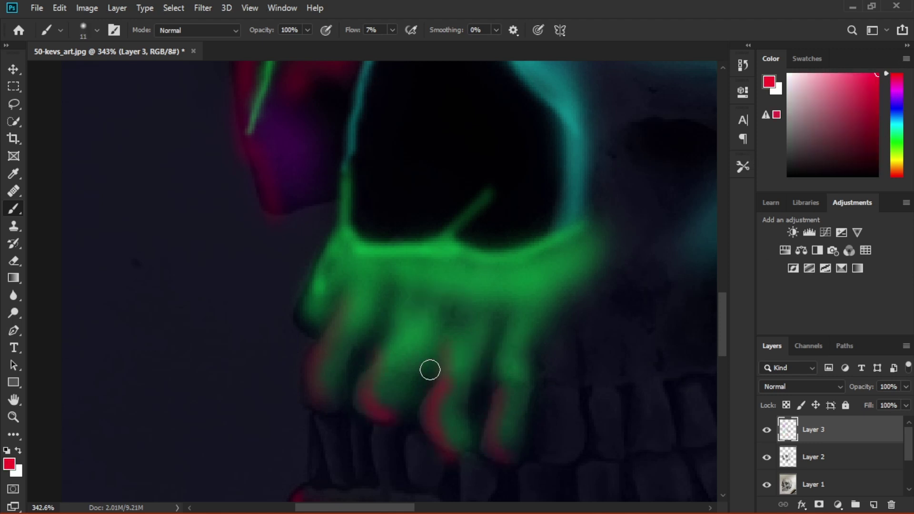
pyautogui.moveTo(435, 357)
pyautogui.mouseDown()
pyautogui.moveTo(382, 316)
pyautogui.moveTo(426, 383)
pyautogui.moveTo(495, 410)
pyautogui.mouseUp()
pyautogui.press(']')
pyautogui.scroll(-7, 484, 425)
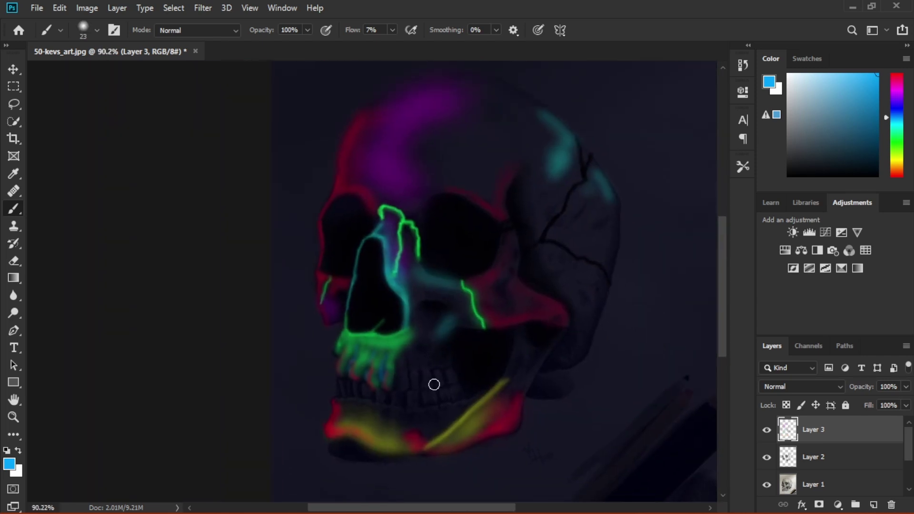
# - Switch the colour to red and outline the teeth with a small brush
pyautogui.click(766, 484)
pyautogui.scroll(2, 400, 424)
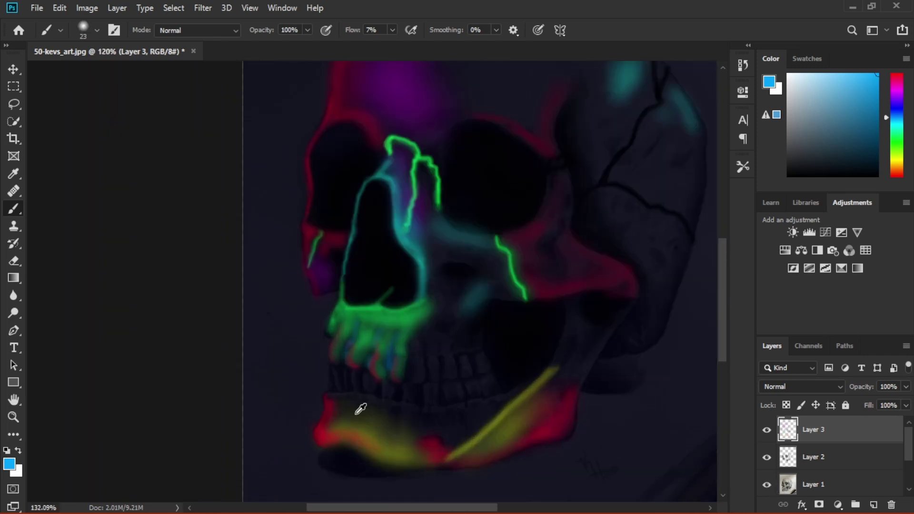
pyautogui.scroll(3, 357, 408)
pyautogui.moveTo(895, 107); pyautogui.dragTo(896, 74)
pyautogui.press('[')
pyautogui.press('[')
pyautogui.press('[')
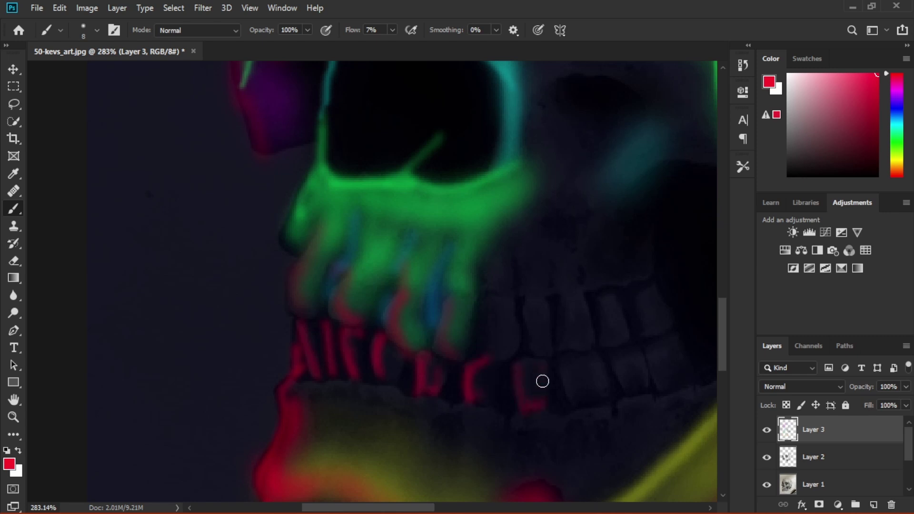
pyautogui.press(']')
pyautogui.press(']')
pyautogui.press(']')
pyautogui.moveTo(495, 312); pyautogui.dragTo(505, 343)
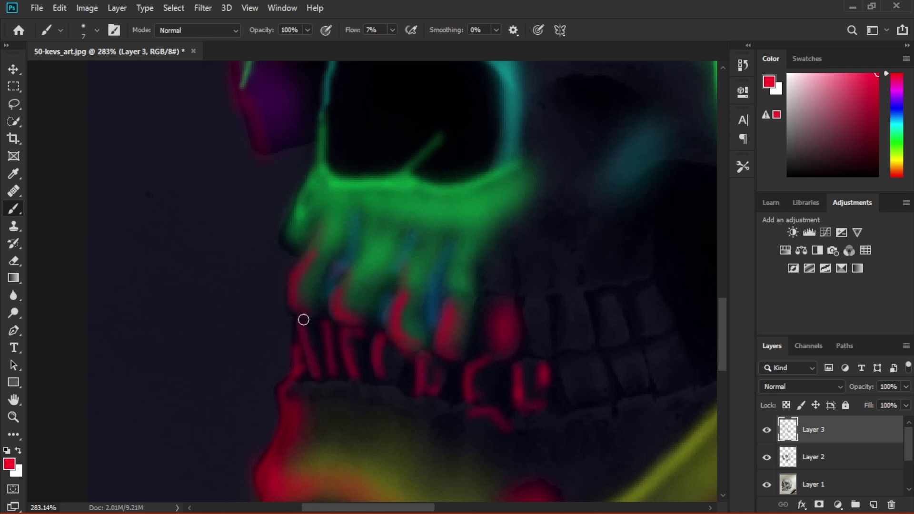
pyautogui.scroll(-3, 578, 351)
pyautogui.scroll(2, 571, 329)
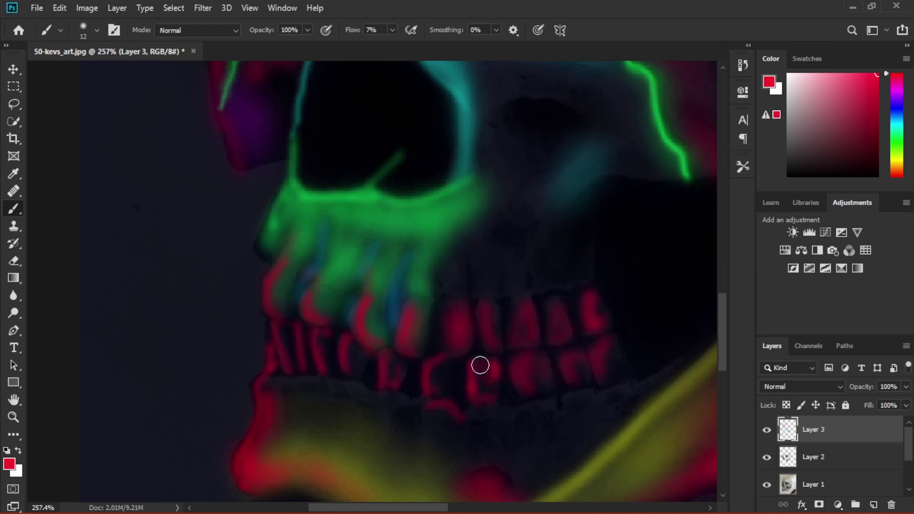
# - Paint a red glow along the cheekbone toward the jaw's rear edge
pyautogui.scroll(-3, 385, 386)
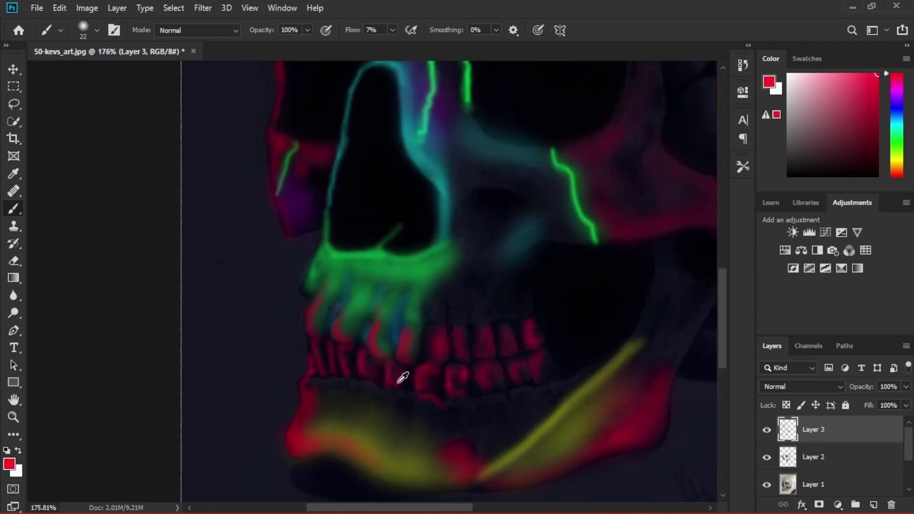
pyautogui.scroll(-3, 401, 373)
pyautogui.scroll(3, 543, 359)
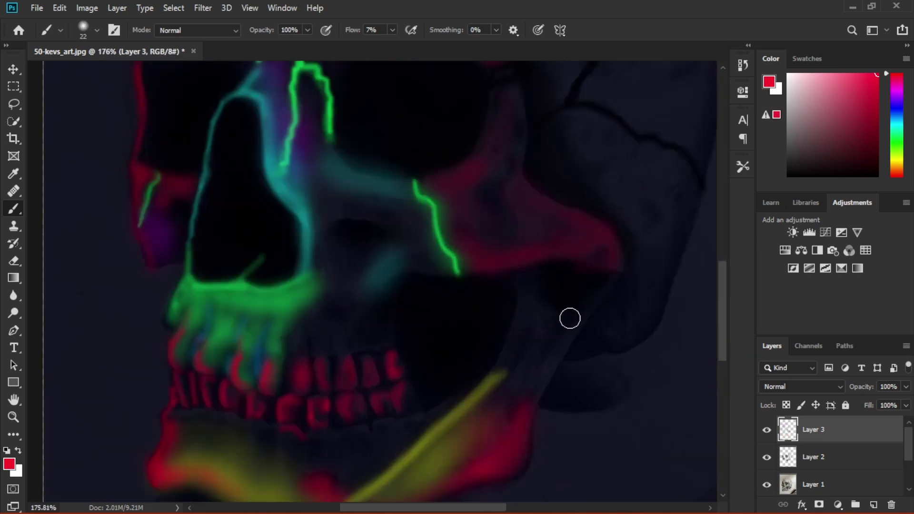
pyautogui.press('[')
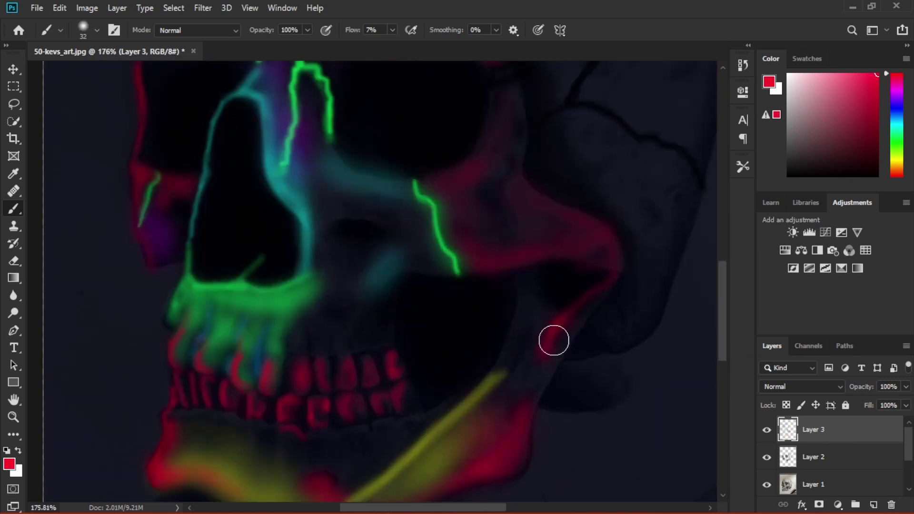
pyautogui.moveTo(466, 268); pyautogui.dragTo(547, 256)
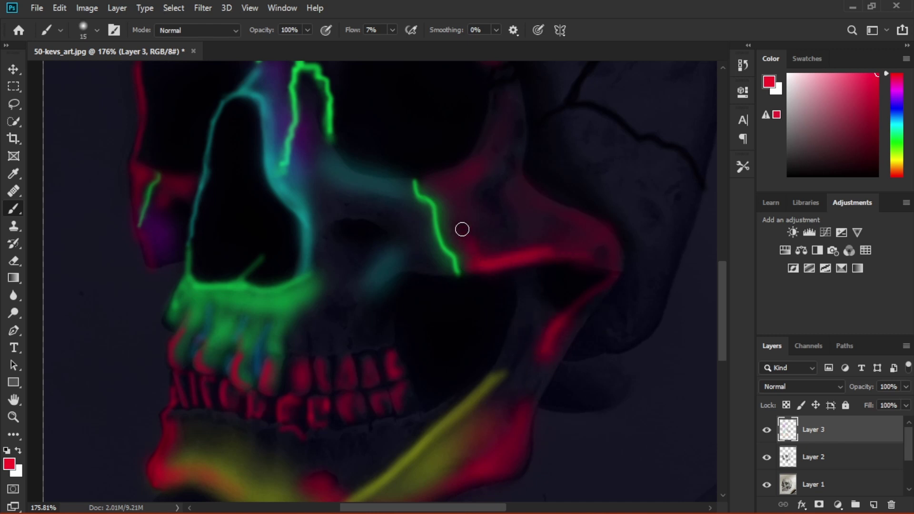
pyautogui.scroll(3, 498, 156)
pyautogui.press(']')
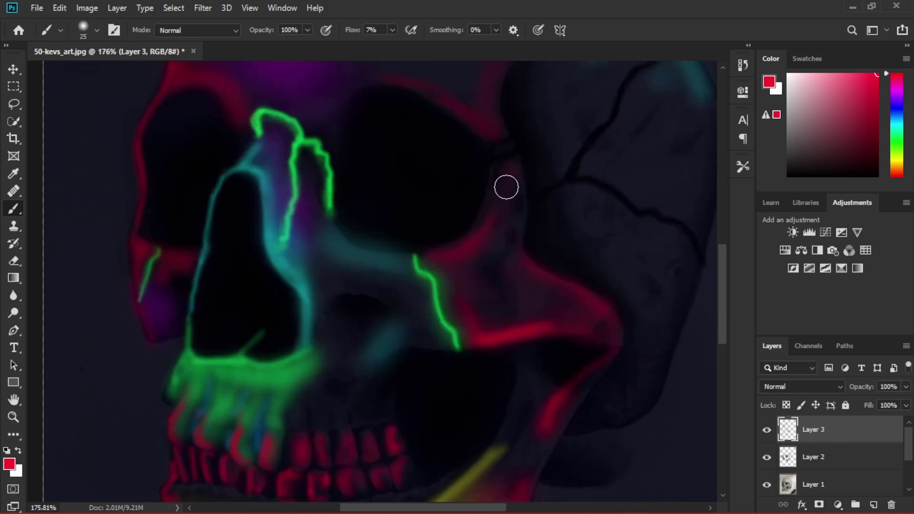
pyautogui.scroll(-3, 508, 273)
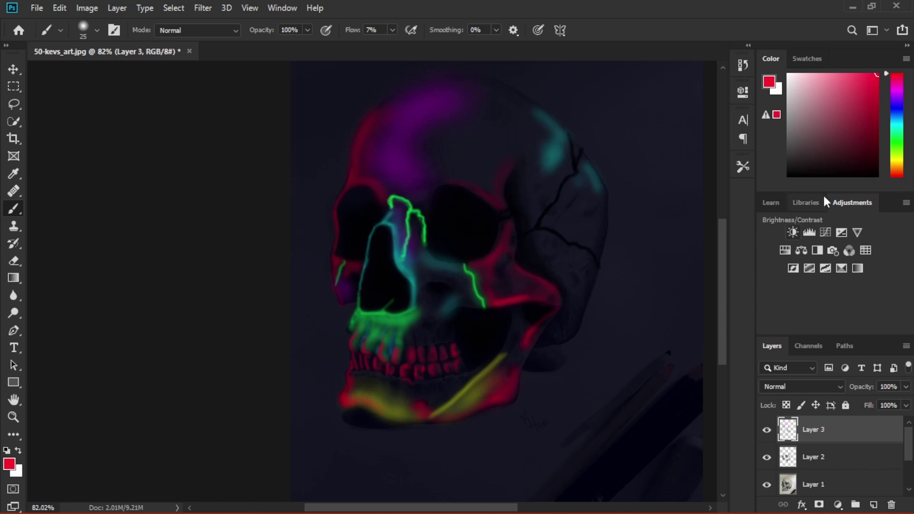
# - Pick magenta and brush violet glows across the nose bridge and below the nasal cavity
pyautogui.click(898, 90)
pyautogui.scroll(3, 377, 315)
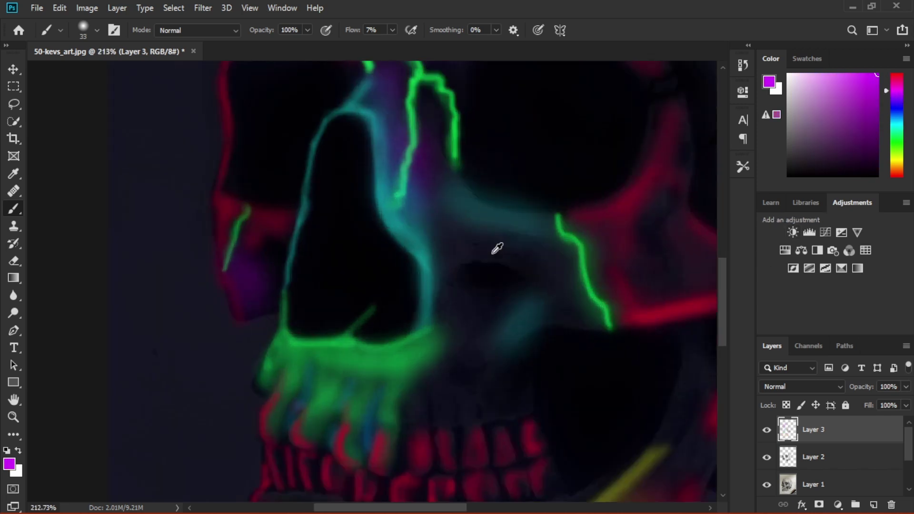
pyautogui.moveTo(495, 260); pyautogui.dragTo(541, 269)
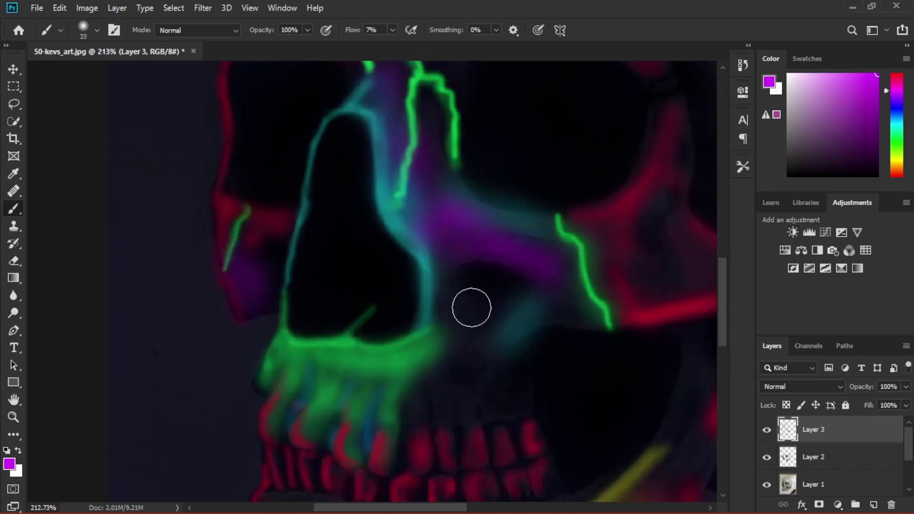
pyautogui.moveTo(471, 308); pyautogui.dragTo(499, 349)
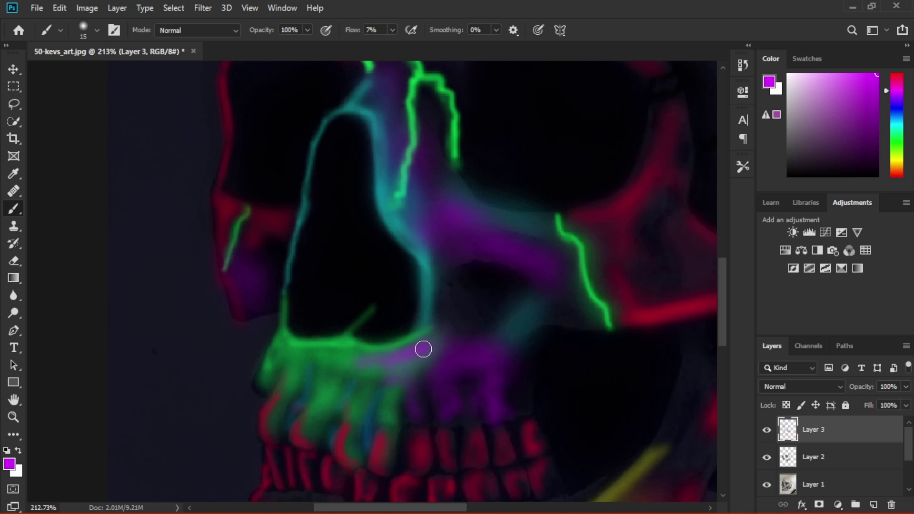
pyautogui.scroll(-4, 281, 340)
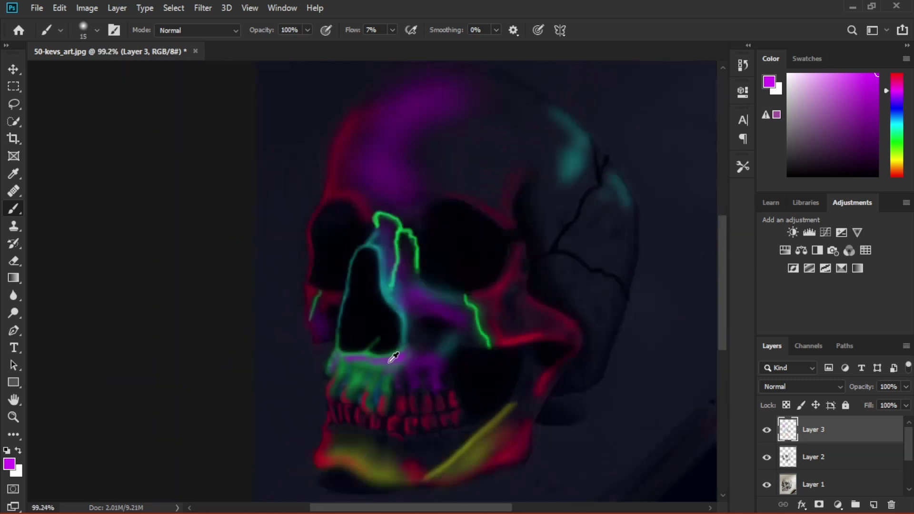
pyautogui.scroll(-1, 387, 357)
pyautogui.scroll(4, 475, 408)
pyautogui.scroll(-1, 363, 434)
# - Sample orange and brush glows along the lower jaw toward the yellow jawline
pyautogui.scroll(1, 356, 387)
pyautogui.keyDown('alt'); pyautogui.click(348, 388); pyautogui.keyUp('alt')
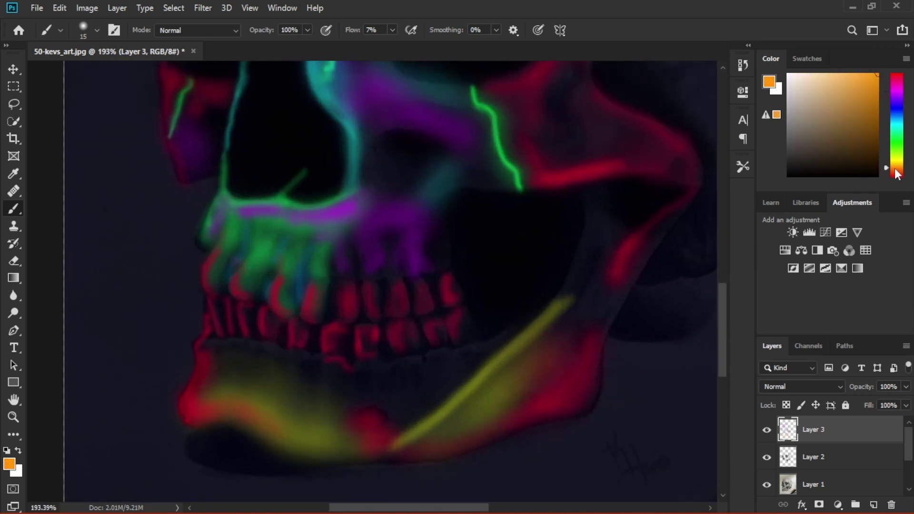
pyautogui.press(']')
pyautogui.press(']')
pyautogui.moveTo(210, 386); pyautogui.dragTo(300, 414)
pyautogui.moveTo(469, 364)
pyautogui.mouseDown()
pyautogui.moveTo(431, 397)
pyautogui.moveTo(305, 358)
pyautogui.mouseUp()
pyautogui.press(']')
pyautogui.press(']')
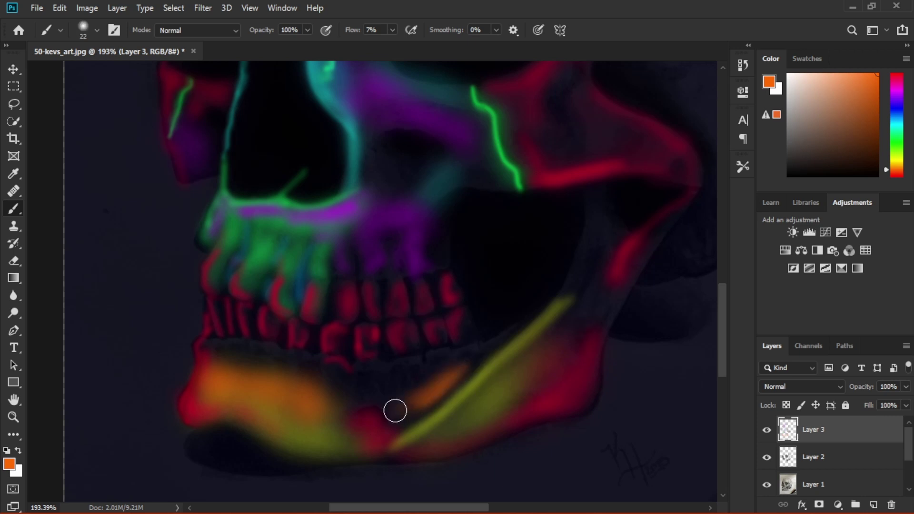
pyautogui.press('[')
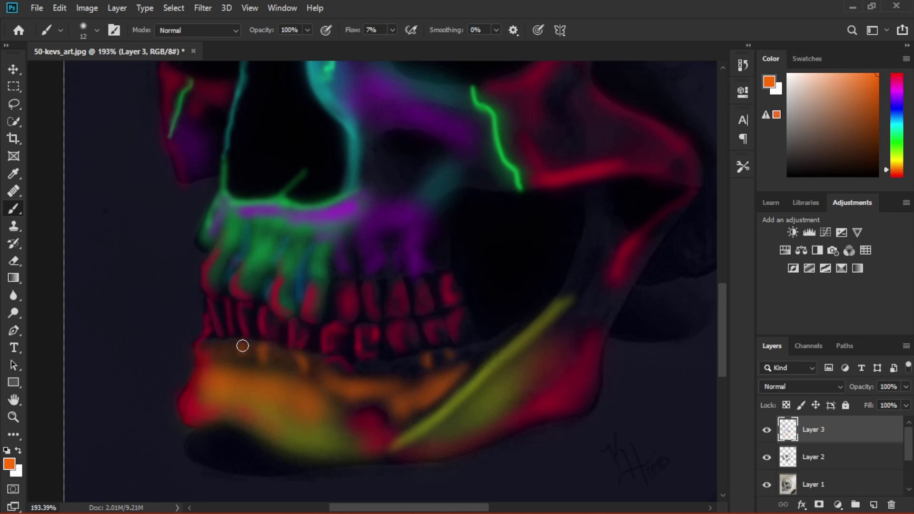
pyautogui.press(']')
pyautogui.moveTo(396, 369)
pyautogui.mouseDown()
pyautogui.moveTo(406, 376)
pyautogui.moveTo(473, 351)
pyautogui.mouseUp()
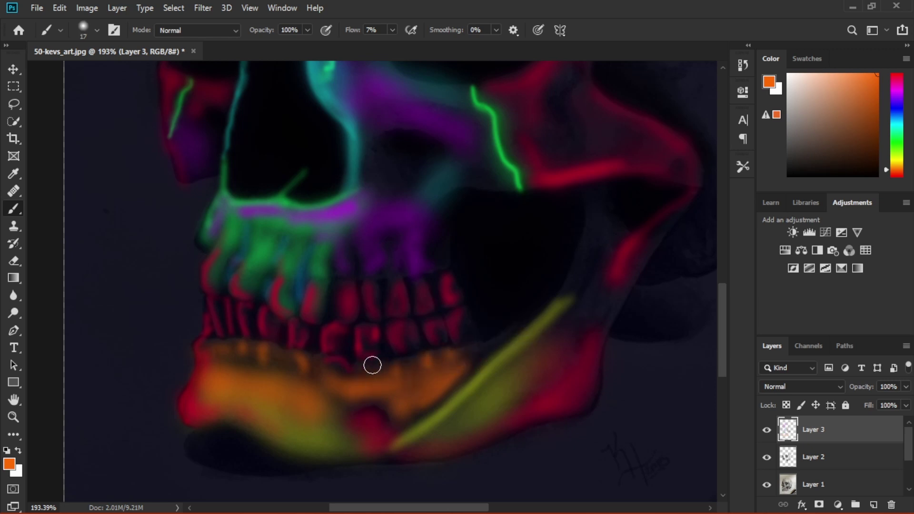
pyautogui.moveTo(374, 382)
pyautogui.mouseDown()
pyautogui.moveTo(513, 333)
pyautogui.moveTo(455, 373)
pyautogui.mouseUp()
# - Fill the lower jaw with wider orange and run orange-red up the jaw's back edge
pyautogui.press(']')
pyautogui.press(']')
pyautogui.press(']')
pyautogui.moveTo(402, 385)
pyautogui.mouseDown()
pyautogui.moveTo(412, 388)
pyautogui.moveTo(365, 394)
pyautogui.moveTo(237, 359)
pyautogui.mouseUp()
pyautogui.scroll(3, 402, 378)
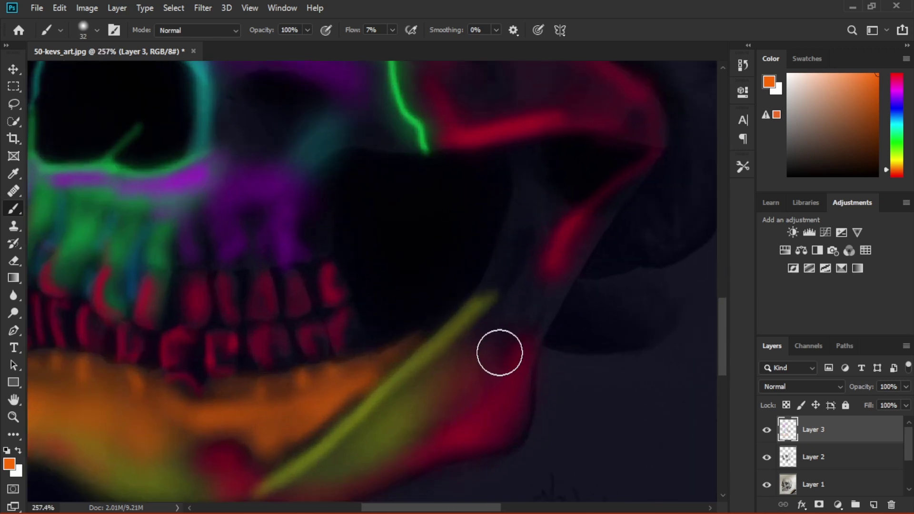
pyautogui.moveTo(515, 365)
pyautogui.mouseDown()
pyautogui.moveTo(488, 342)
pyautogui.moveTo(428, 415)
pyautogui.moveTo(566, 258)
pyautogui.mouseUp()
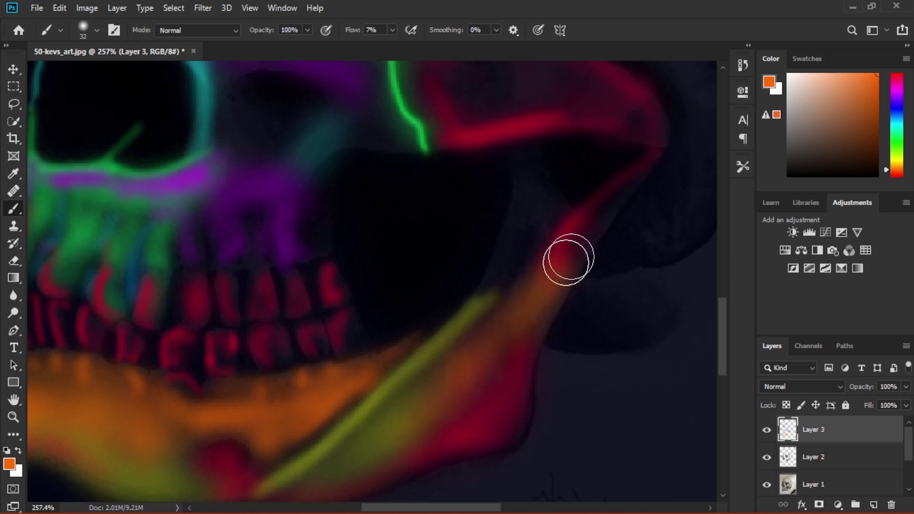
pyautogui.moveTo(623, 192); pyautogui.dragTo(524, 309)
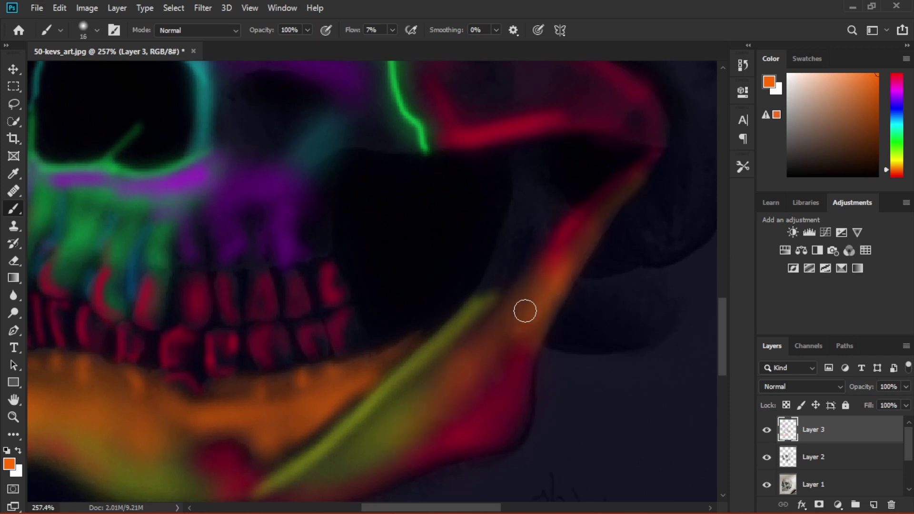
# - Sample olive-yellow from the jaw, stroke it toward the cheekbone, and set black as the colour
pyautogui.moveTo(895, 164); pyautogui.dragTo(894, 168)
pyautogui.click(838, 159)
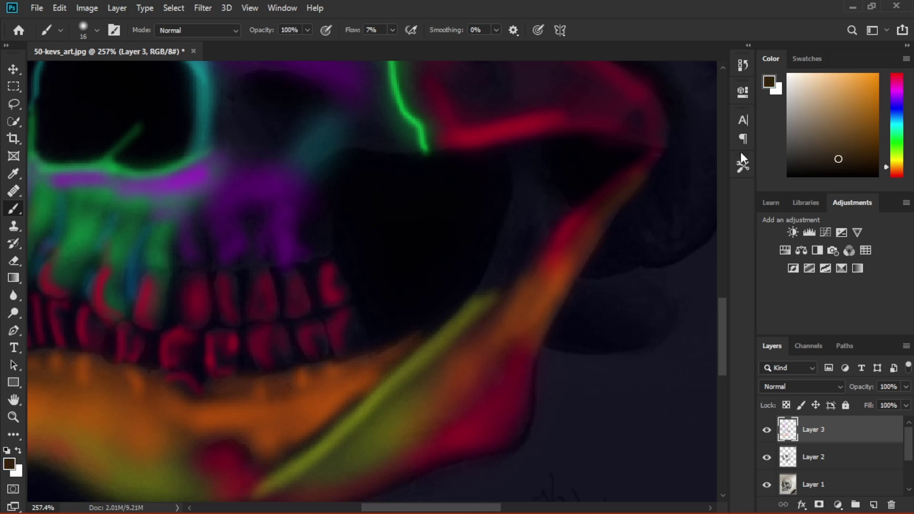
pyautogui.keyDown('alt'); pyautogui.click(497, 296); pyautogui.keyUp('alt')
pyautogui.moveTo(476, 305)
pyautogui.mouseDown()
pyautogui.moveTo(521, 212)
pyautogui.moveTo(514, 272)
pyautogui.mouseUp()
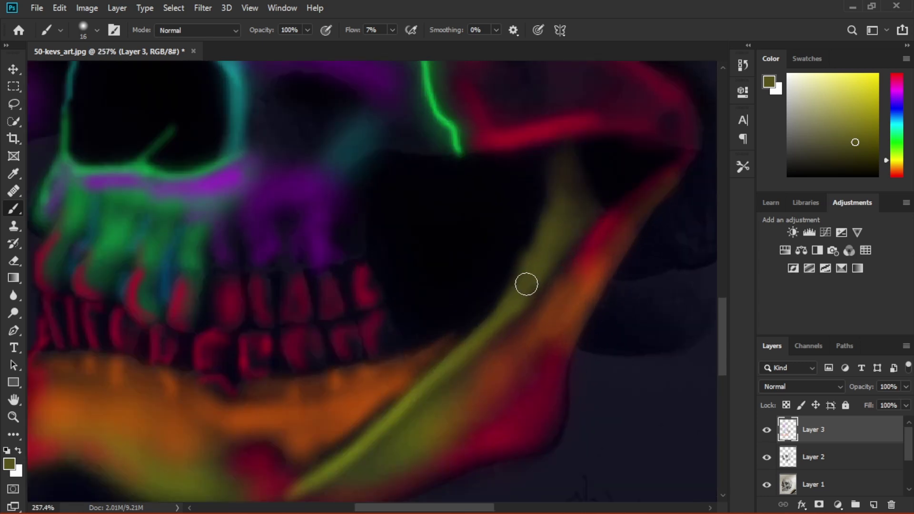
pyautogui.moveTo(618, 227); pyautogui.dragTo(551, 230)
pyautogui.keyDown('alt'); pyautogui.click(573, 217); pyautogui.keyUp('alt')
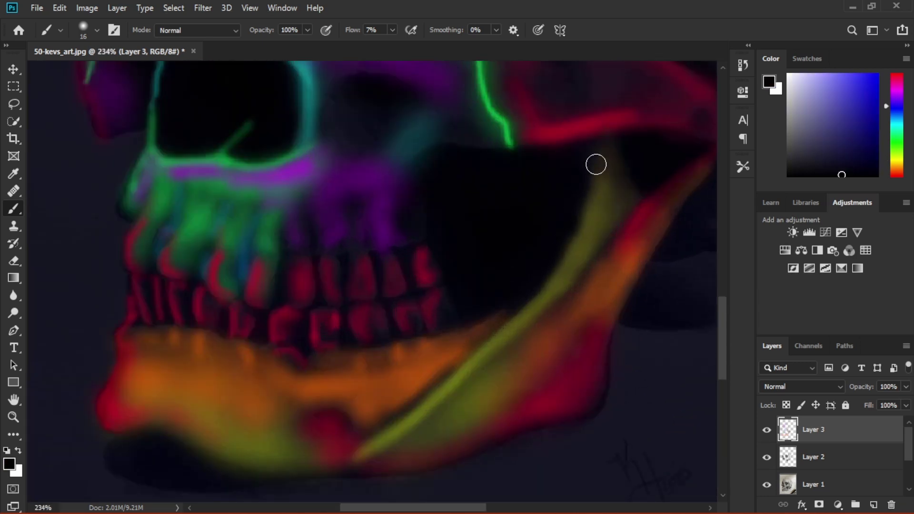
pyautogui.scroll(-6, 596, 164)
pyautogui.scroll(1, 571, 302)
# - Toggle the pencil skull layer's visibility and select Layer 2 for painting
pyautogui.click(767, 484)
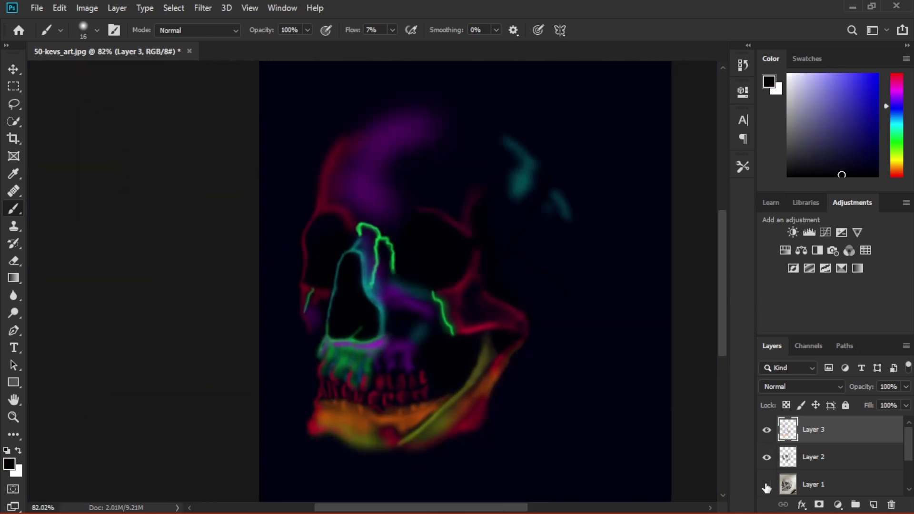
pyautogui.click(767, 485)
pyautogui.click(796, 464)
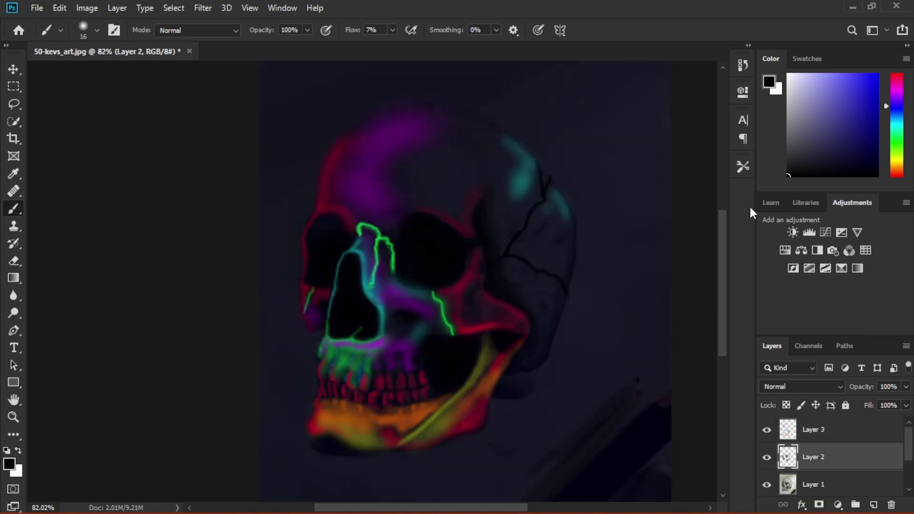
pyautogui.scroll(6, 521, 356)
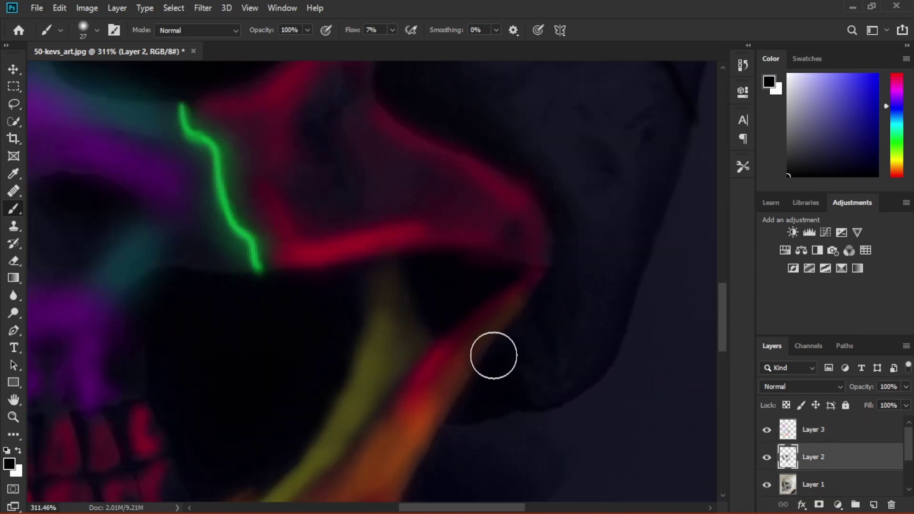
pyautogui.scroll(1, 576, 267)
pyautogui.scroll(-4, 576, 324)
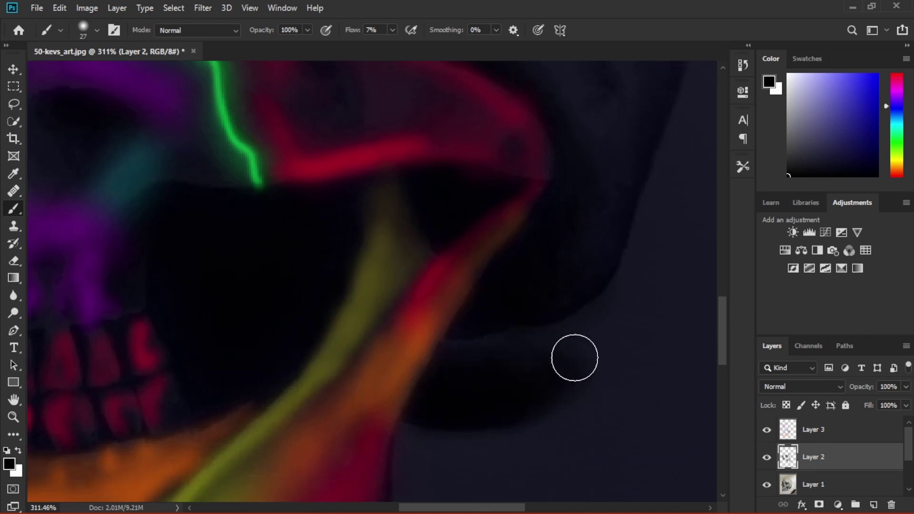
# - Resize the brush and deepen the black shadow under the jaw and chin on Layer 2
pyautogui.scroll(-5, 573, 359)
pyautogui.scroll(2, 313, 436)
pyautogui.scroll(3, 312, 437)
pyautogui.keyDown('alt'); pyautogui.rightClick(252, 399); pyautogui.keyUp('alt')
pyautogui.moveTo(252, 400); pyautogui.dragTo(327, 417)
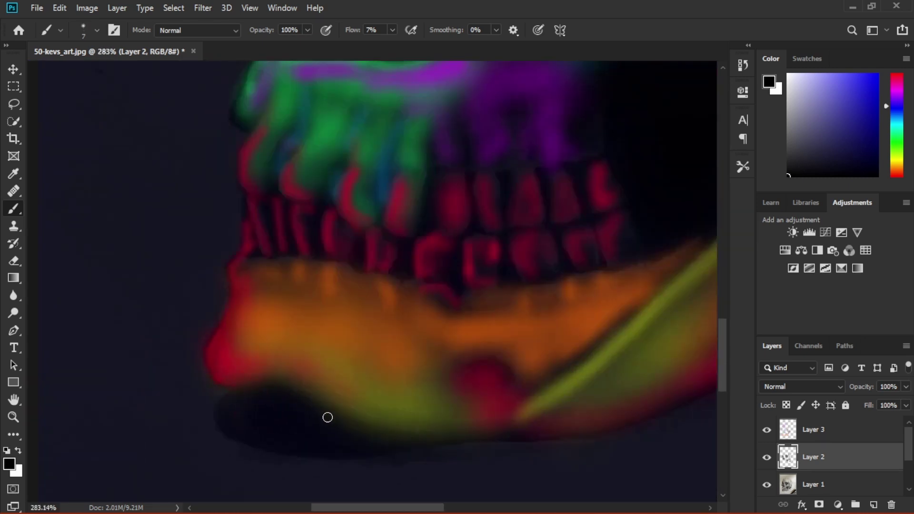
pyautogui.keyDown('alt'); pyautogui.rightClick(315, 419); pyautogui.keyUp('alt')
pyautogui.hotkey('alt', ']')
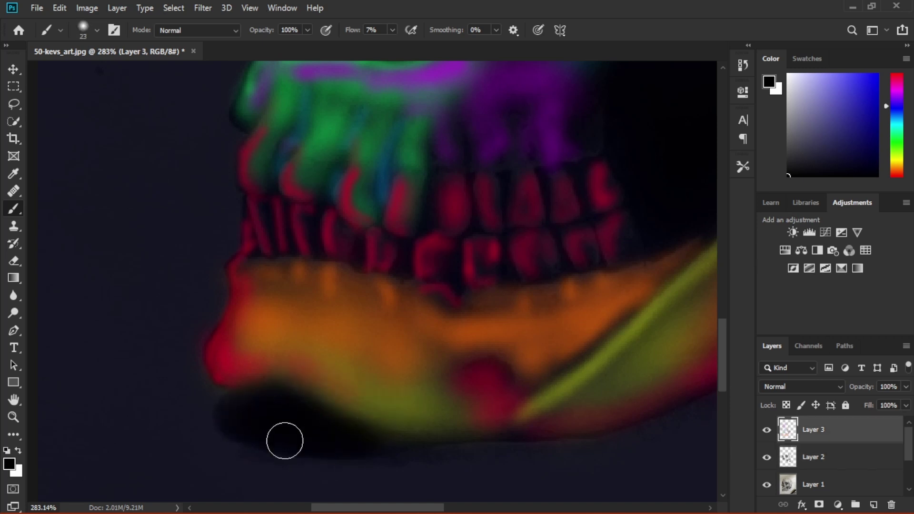
pyautogui.scroll(-5, 285, 441)
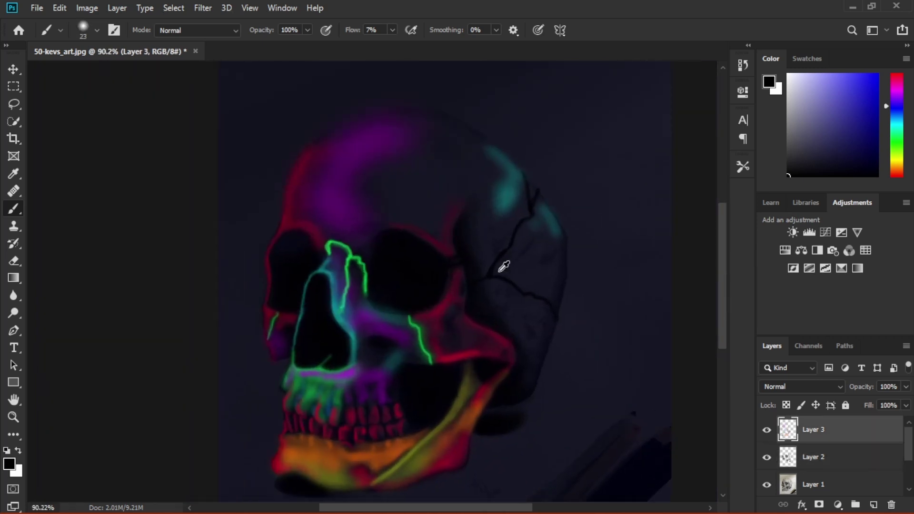
# - Sample the teal from the cranium glow and brighten it to vivid cyan
pyautogui.scroll(3, 516, 187)
pyautogui.keyDown('alt'); pyautogui.click(545, 179); pyautogui.keyUp('alt')
pyautogui.scroll(2, 544, 180)
pyautogui.moveTo(508, 192); pyautogui.dragTo(497, 191)
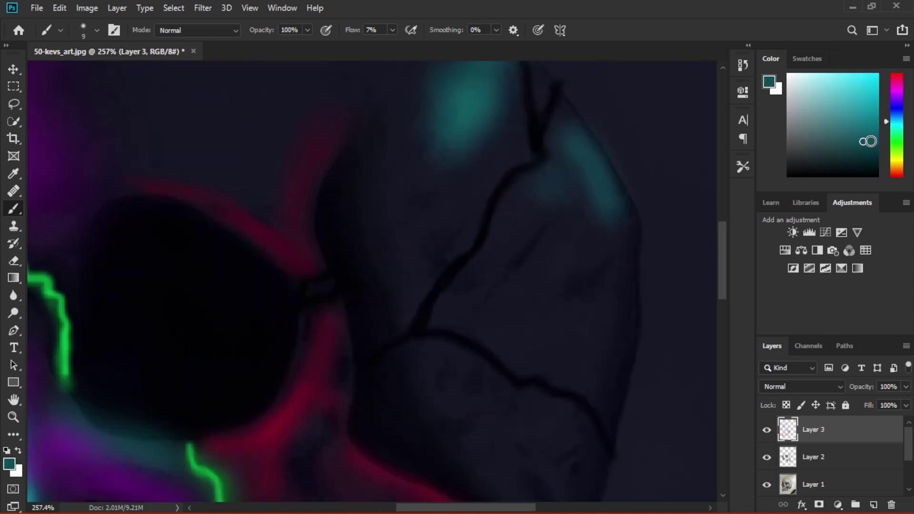
pyautogui.scroll(3, 445, 296)
pyautogui.scroll(-2, 406, 326)
# - Trace the cranium crack with a thin 3 px cyan line at 100% flow, including its right branch
pyautogui.keyDown('alt'); pyautogui.rightClick(404, 329); pyautogui.keyUp('alt')
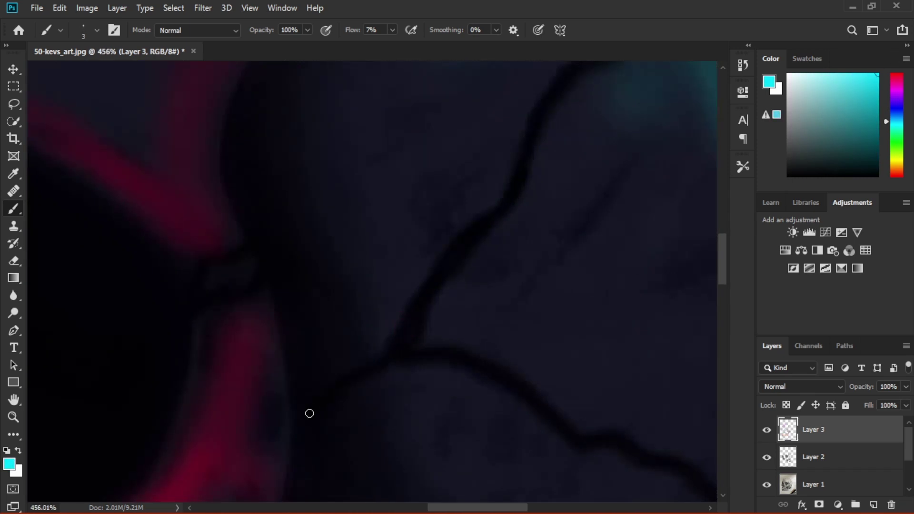
pyautogui.moveTo(296, 433); pyautogui.dragTo(515, 206)
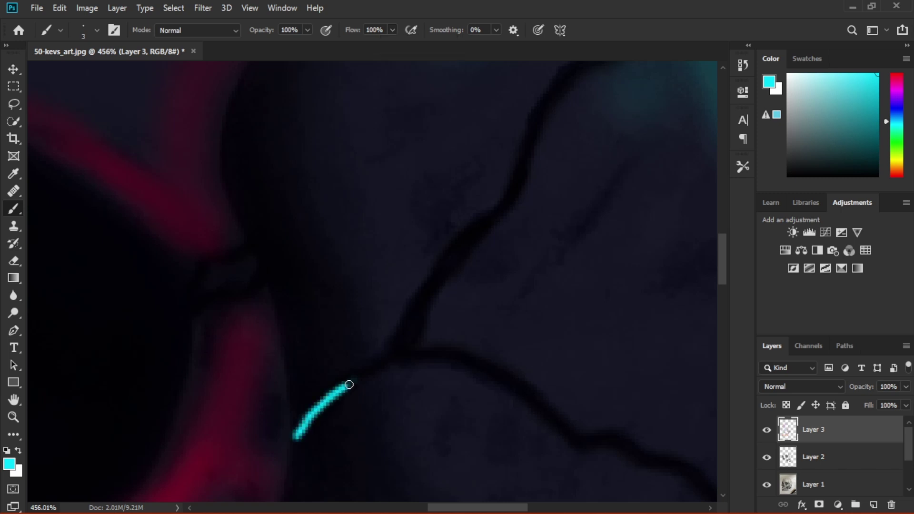
pyautogui.scroll(5, 548, 210)
pyautogui.scroll(3, 548, 210)
pyautogui.moveTo(648, 150); pyautogui.dragTo(515, 445)
pyautogui.scroll(3, 593, 329)
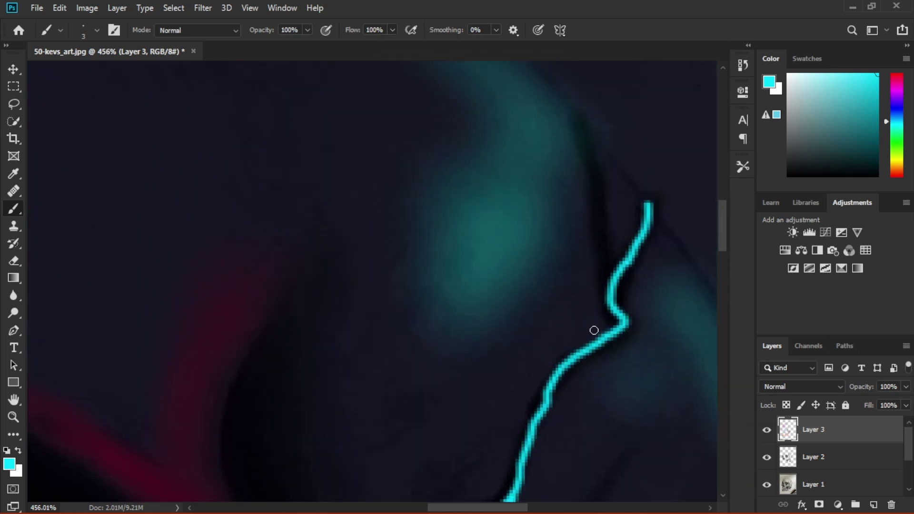
pyautogui.moveTo(577, 165)
pyautogui.mouseDown()
pyautogui.moveTo(595, 210)
pyautogui.moveTo(608, 333)
pyautogui.mouseUp()
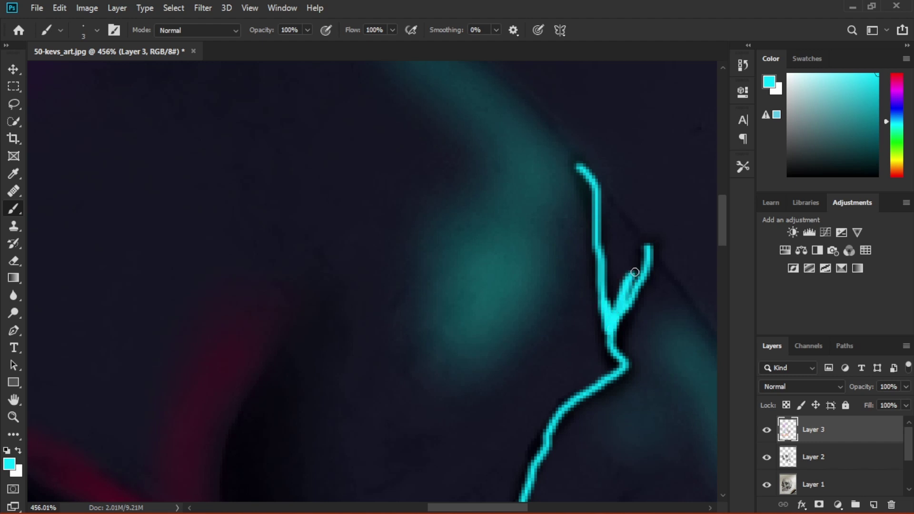
pyautogui.moveTo(635, 272); pyautogui.dragTo(629, 288)
pyautogui.scroll(-5, 622, 268)
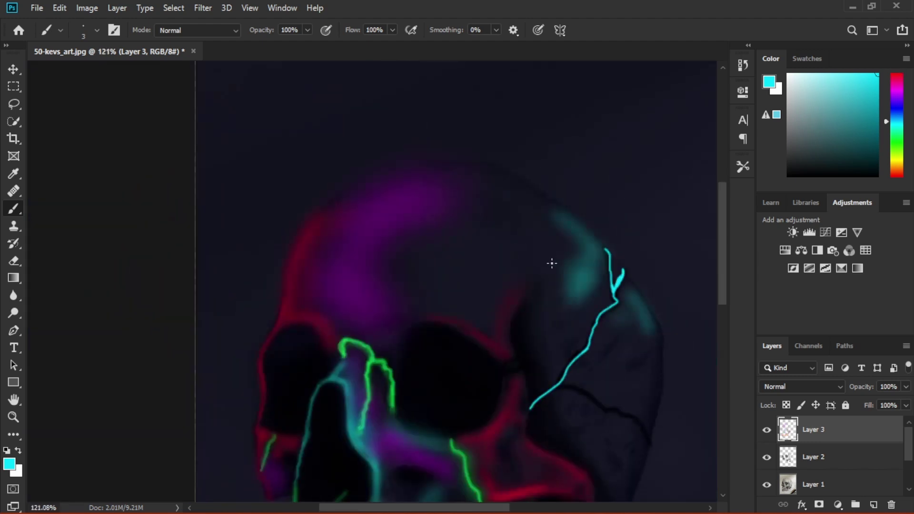
# - Soften the first cyan crack line into a glow with a large soft brush at 8% flow
pyautogui.moveTo(552, 263); pyautogui.dragTo(585, 263)
pyautogui.moveTo(335, 49); pyautogui.dragTo(337, 48)
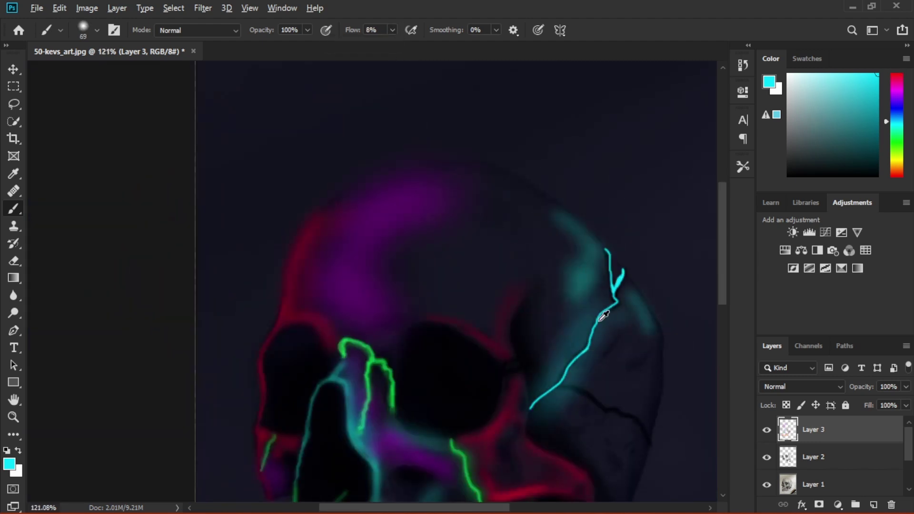
pyautogui.scroll(3, 593, 335)
pyautogui.moveTo(593, 335); pyautogui.dragTo(571, 335)
pyautogui.moveTo(536, 392)
pyautogui.mouseDown()
pyautogui.moveTo(577, 337)
pyautogui.moveTo(569, 353)
pyautogui.moveTo(604, 279)
pyautogui.moveTo(628, 279)
pyautogui.mouseUp()
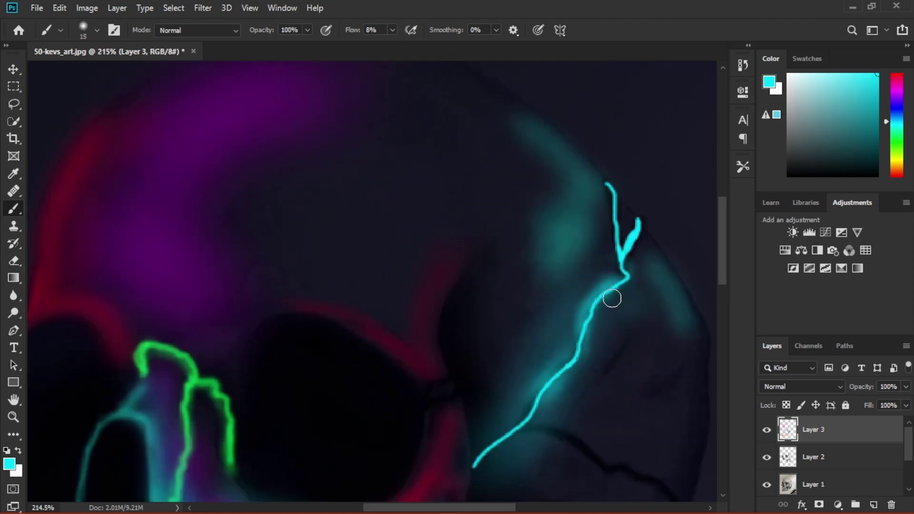
pyautogui.scroll(4, 614, 262)
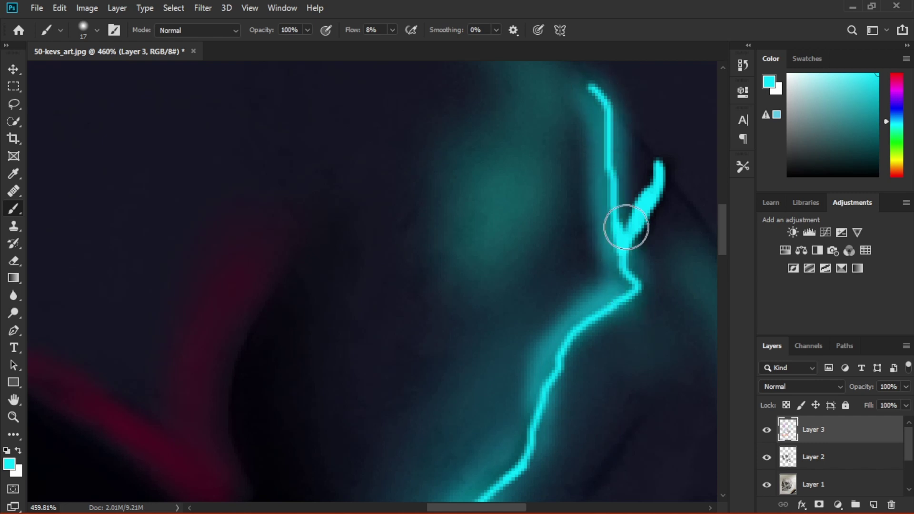
pyautogui.scroll(-5, 351, 411)
pyautogui.moveTo(351, 412)
pyautogui.mouseDown()
pyautogui.moveTo(537, 182)
pyautogui.moveTo(449, 279)
pyautogui.moveTo(306, 495)
pyautogui.mouseUp()
pyautogui.scroll(-5, 384, 424)
pyautogui.scroll(3, 400, 416)
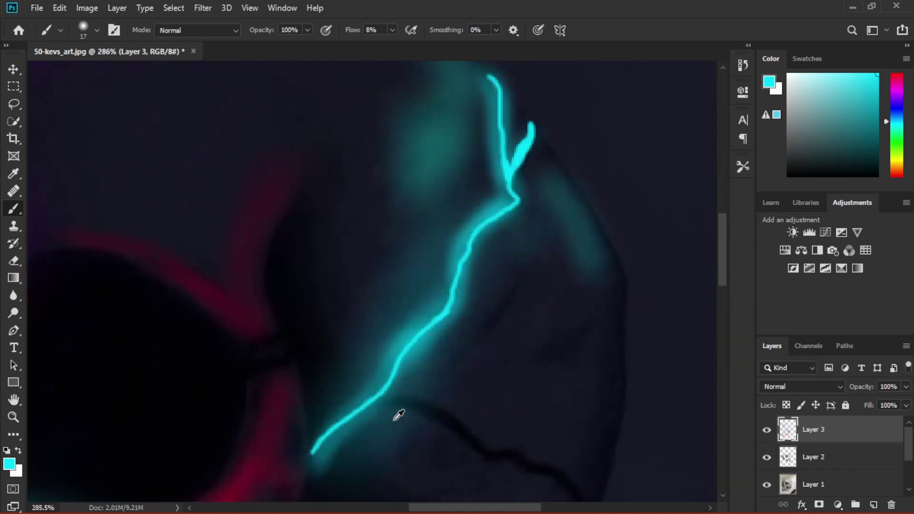
pyautogui.scroll(2, 428, 333)
# - Draw a new 3 px cyan branch along the lower crack at 100% flow
pyautogui.moveTo(392, 46); pyautogui.dragTo(459, 42)
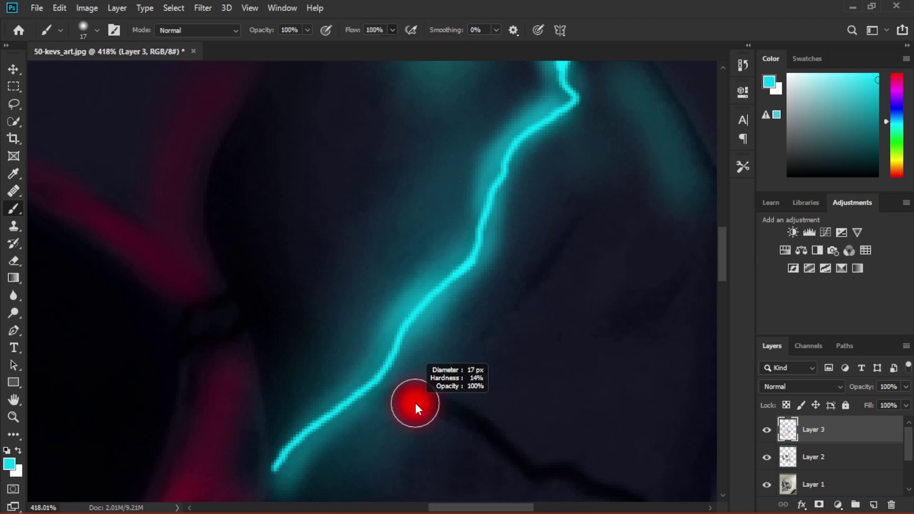
pyautogui.moveTo(415, 403); pyautogui.dragTo(393, 405)
pyautogui.scroll(-3, 393, 405)
pyautogui.scroll(2, 428, 347)
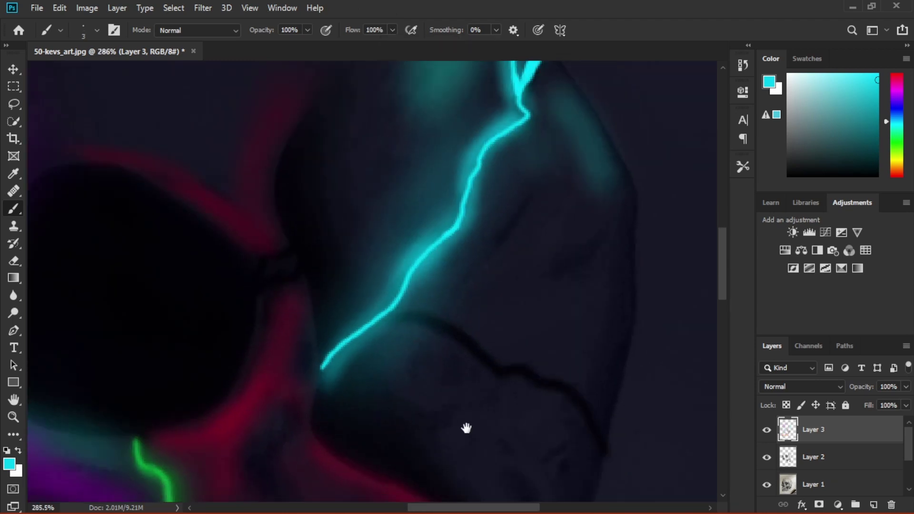
pyautogui.scroll(3, 465, 429)
pyautogui.moveTo(256, 204)
pyautogui.mouseDown()
pyautogui.moveTo(343, 219)
pyautogui.moveTo(443, 290)
pyautogui.moveTo(565, 326)
pyautogui.moveTo(609, 419)
pyautogui.mouseUp()
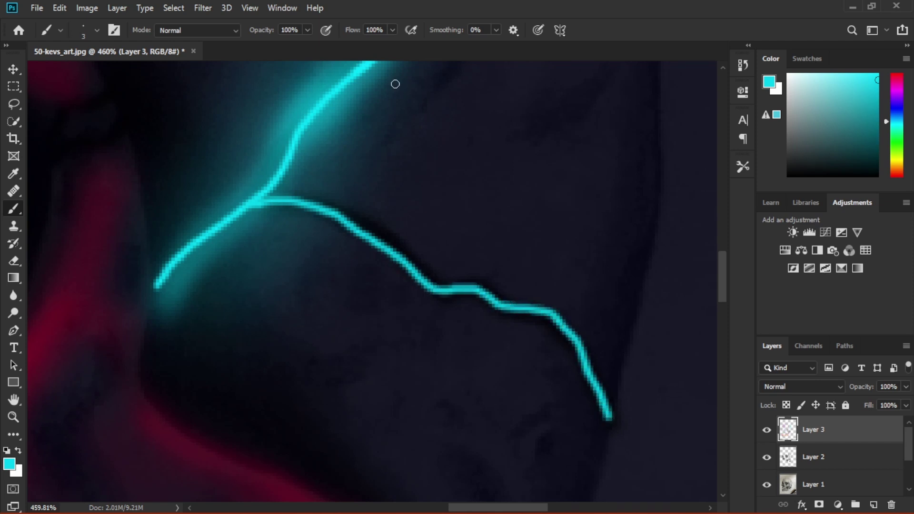
# - Brush a widening soft cyan glow over the new branch using progressively larger brushes
pyautogui.keyDown('alt'); pyautogui.rightClick(347, 112); pyautogui.keyUp('alt')
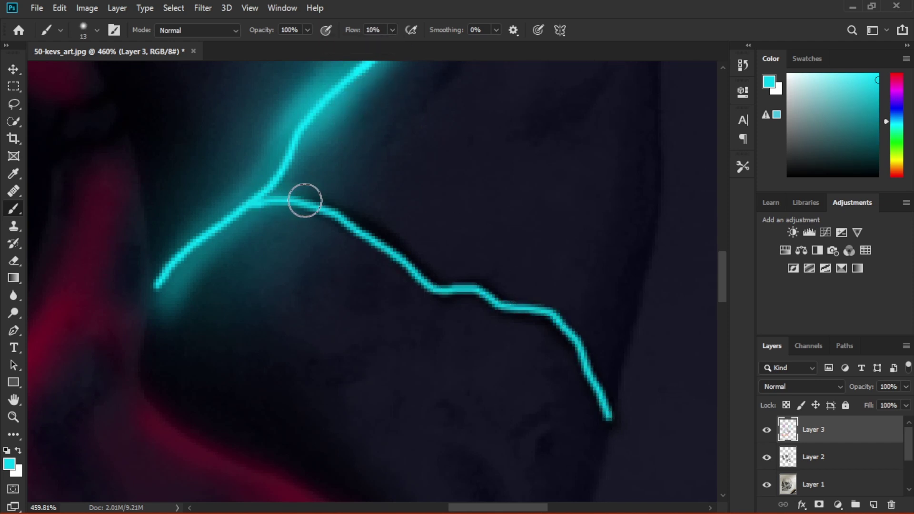
pyautogui.moveTo(523, 306); pyautogui.dragTo(602, 402)
pyautogui.moveTo(256, 204)
pyautogui.mouseDown()
pyautogui.moveTo(335, 220)
pyautogui.moveTo(501, 300)
pyautogui.moveTo(605, 413)
pyautogui.mouseUp()
pyautogui.keyDown('alt'); pyautogui.rightClick(290, 247); pyautogui.keyUp('alt')
pyautogui.moveTo(257, 205)
pyautogui.mouseDown()
pyautogui.moveTo(433, 279)
pyautogui.moveTo(534, 300)
pyautogui.moveTo(605, 414)
pyautogui.mouseUp()
pyautogui.scroll(-5, 540, 291)
pyautogui.scroll(3, 540, 291)
pyautogui.keyDown('alt'); pyautogui.rightClick(550, 310); pyautogui.keyUp('alt')
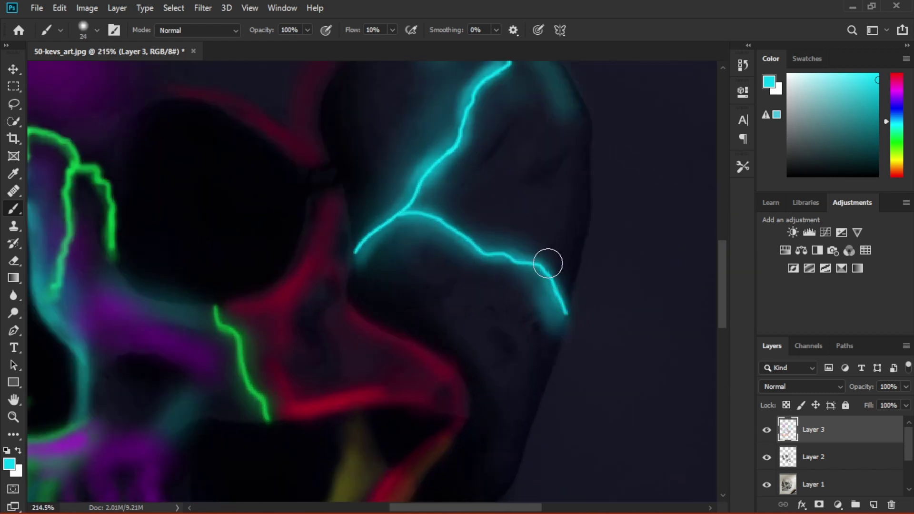
pyautogui.scroll(-2, 547, 261)
pyautogui.scroll(-2, 534, 259)
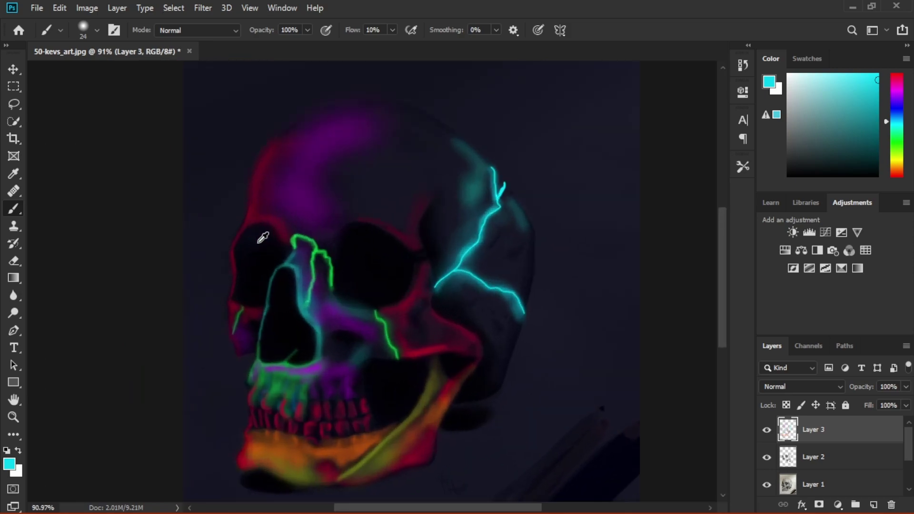